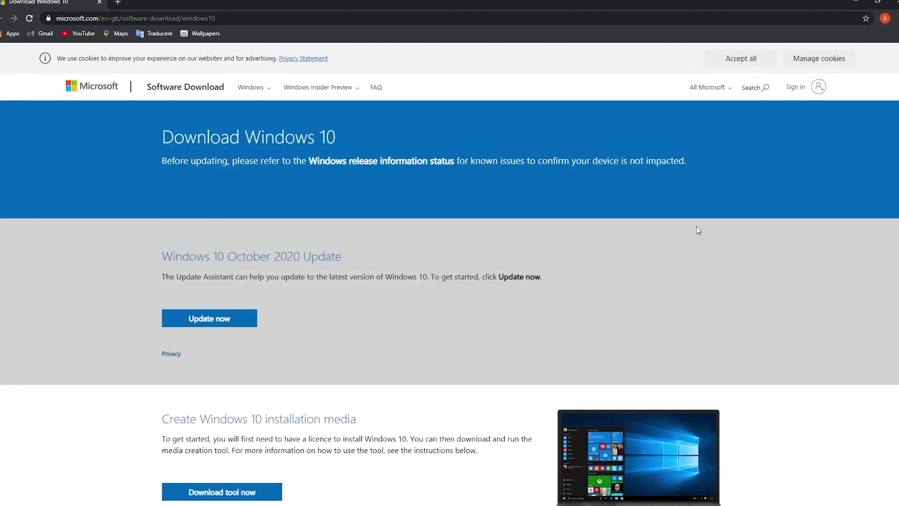
Step: Download the Windows 10 Update Assistant from Microsoft's page and run the downloaded installer
drag(162, 257, 342, 261)
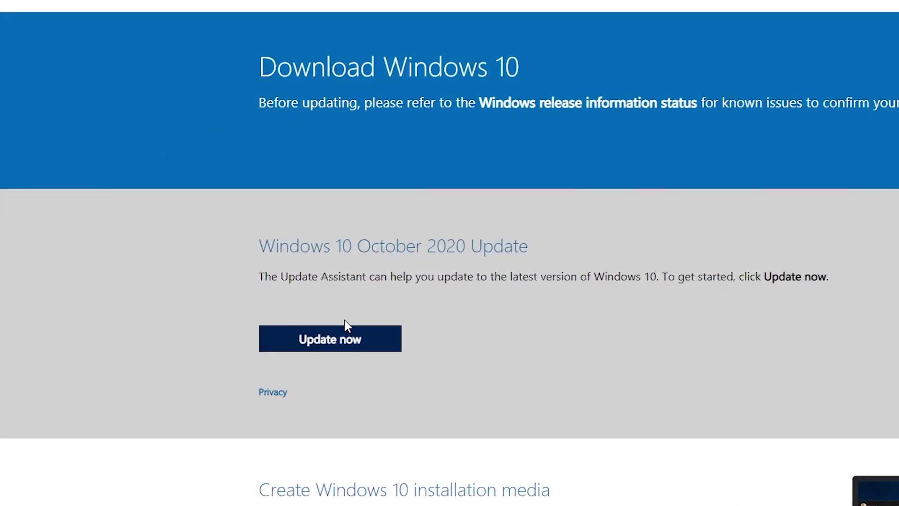
click(211, 321)
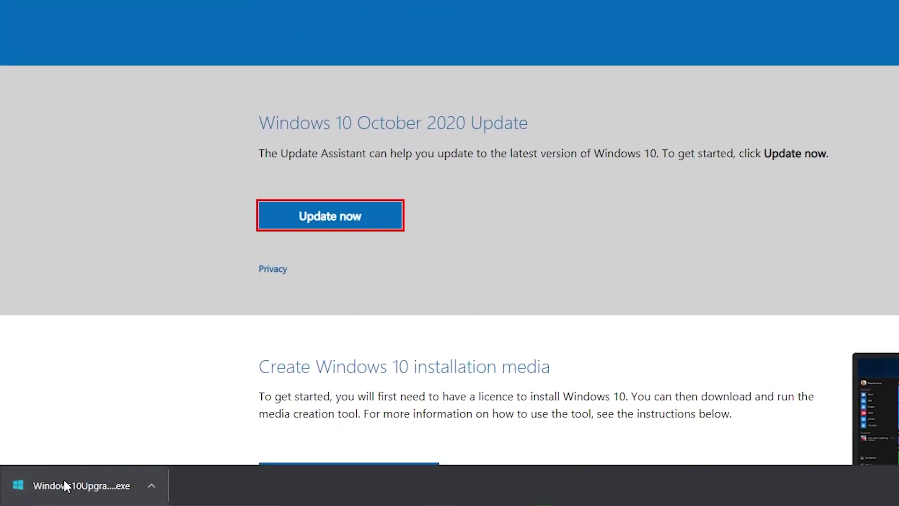
click(151, 484)
click(172, 391)
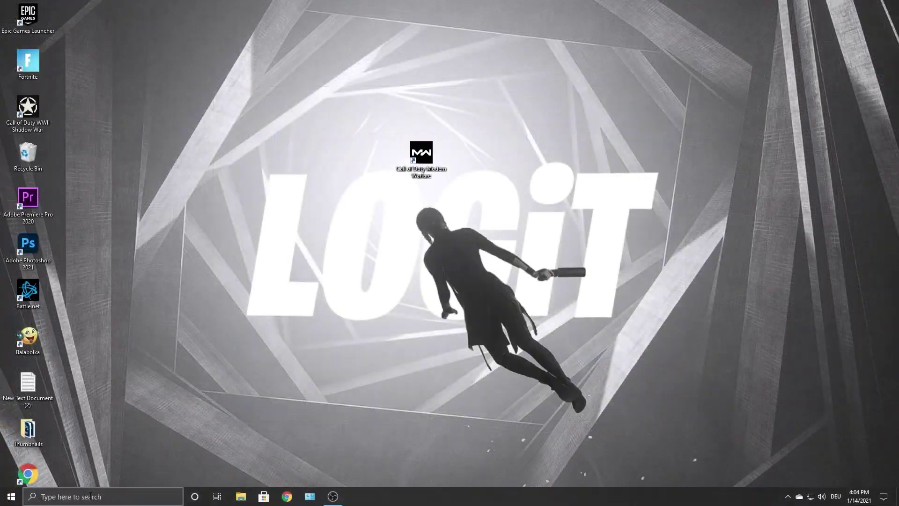
Step: Search 'grap' to reach Graphics settings and switch Hardware-accelerated GPU scheduling On
click(79, 495)
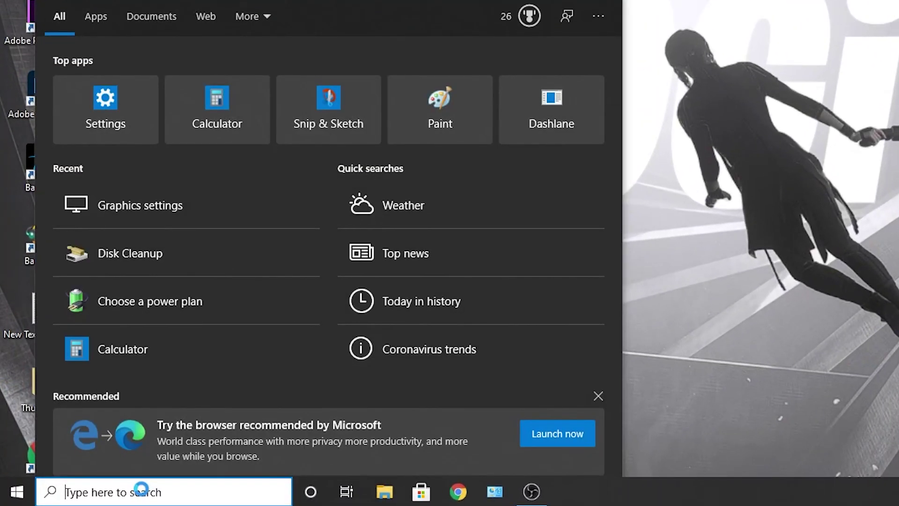
text(grap)
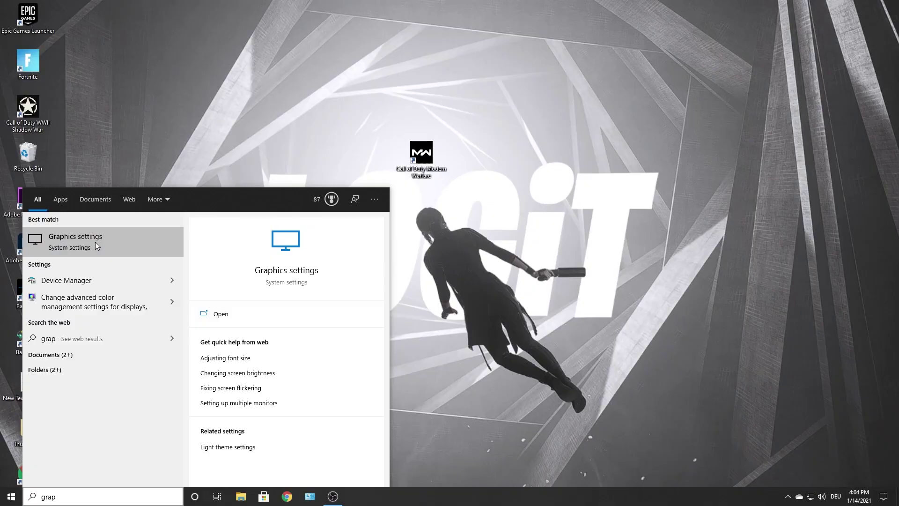
click(154, 84)
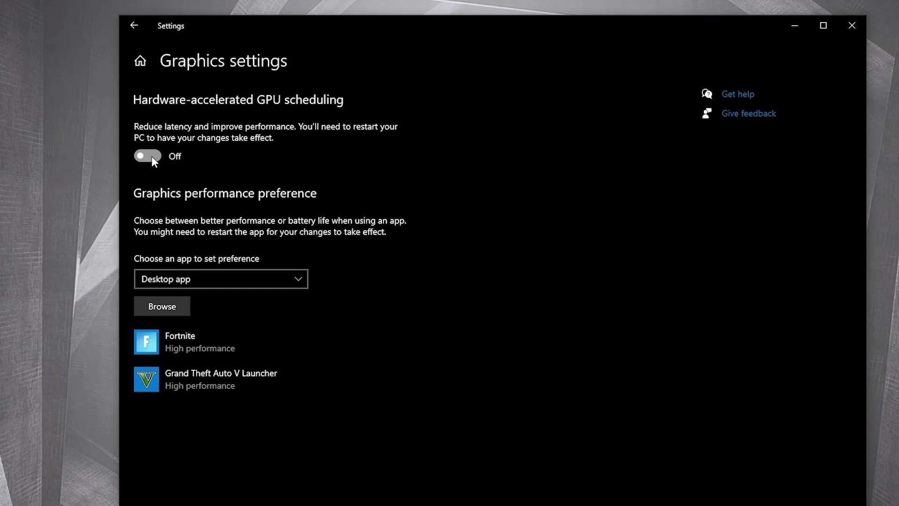
click(152, 157)
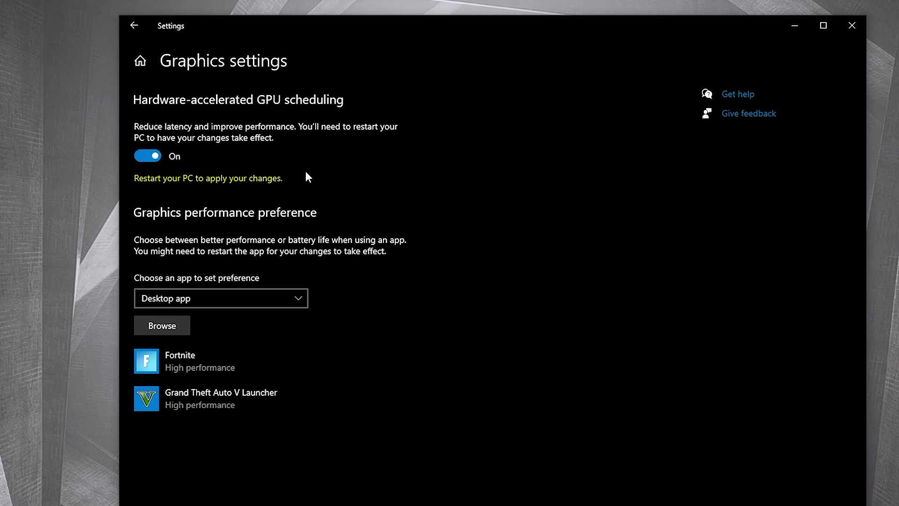
Step: Browse to ModernWarfare in C:\Program Files (x86)\Call of Duty Modern Warfare and select it
click(162, 324)
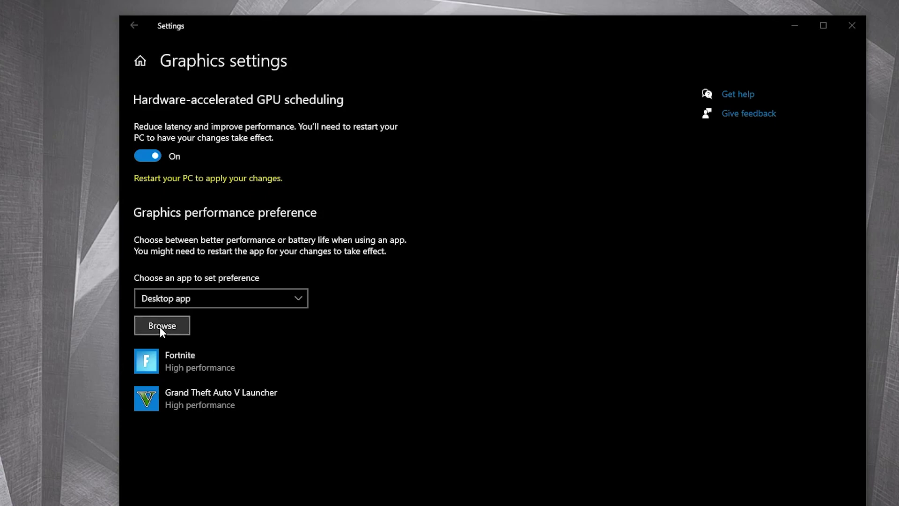
click(185, 265)
double_click(277, 175)
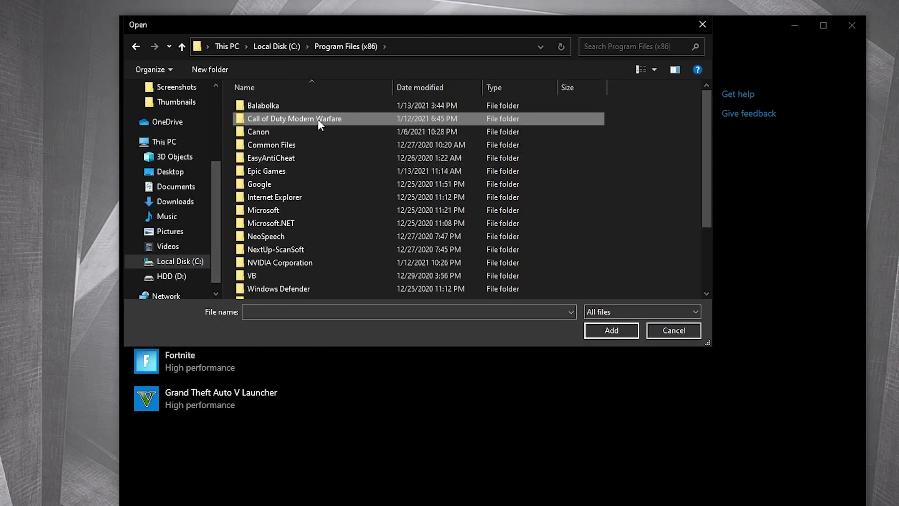
double_click(294, 119)
click(288, 171)
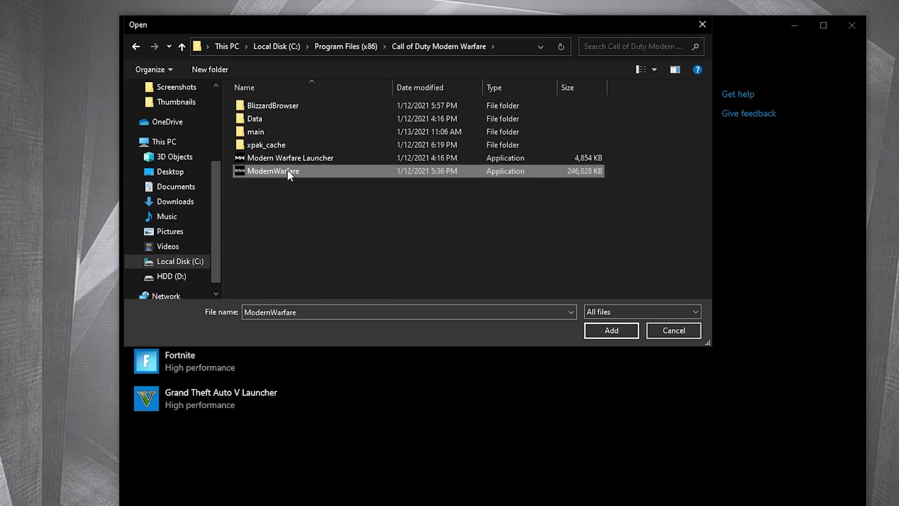
Step: In ModernWarfare's Compatibility properties, disable fullscreen optimizations and override high DPI scaling, then apply
right_click(287, 170)
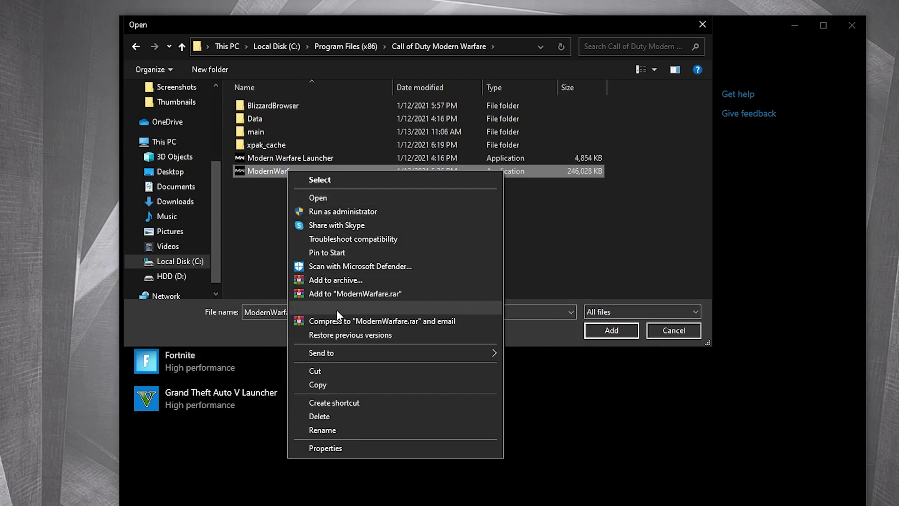
click(324, 448)
click(399, 214)
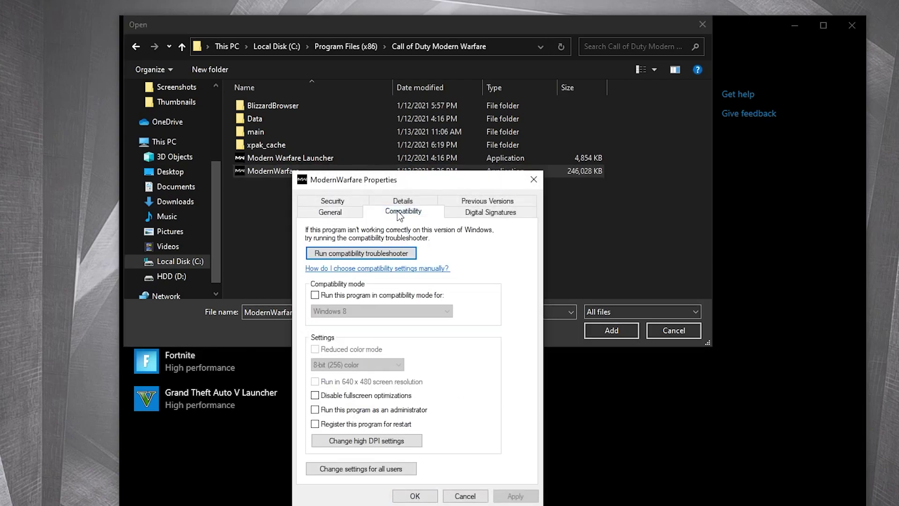
click(315, 396)
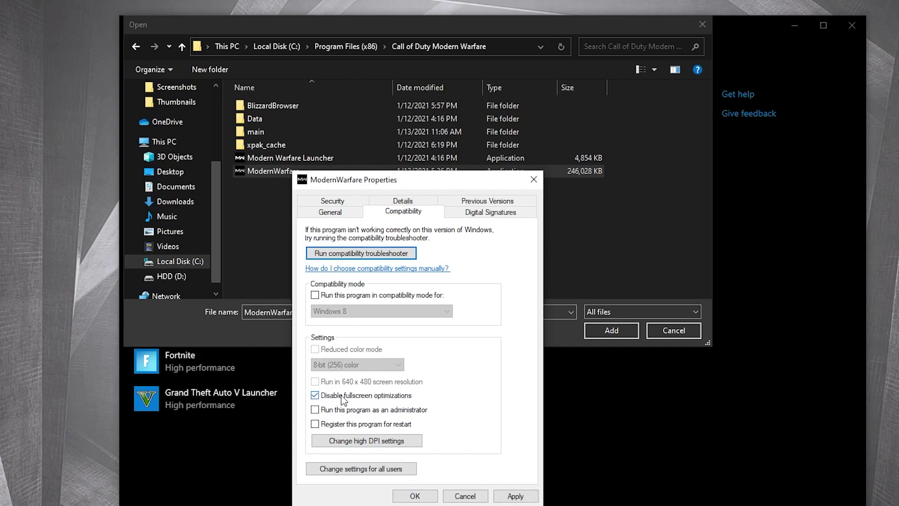
click(365, 443)
click(351, 420)
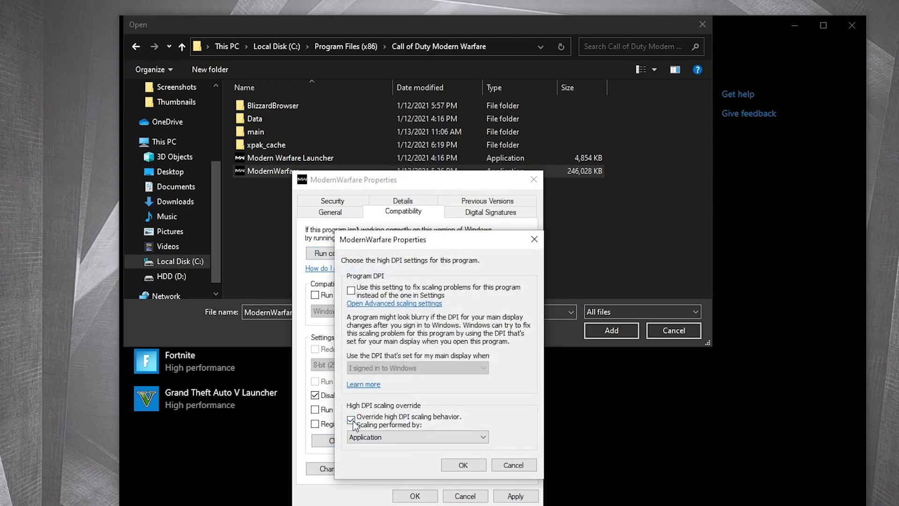
click(464, 464)
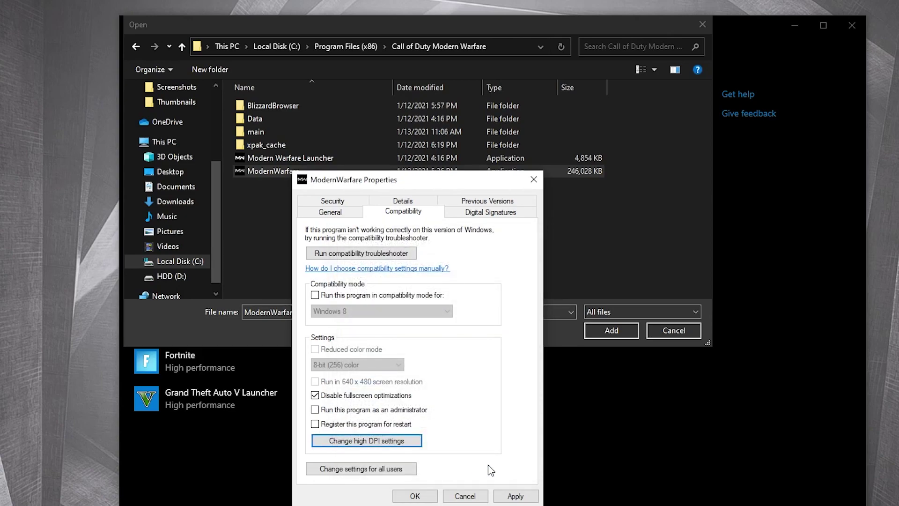
click(516, 495)
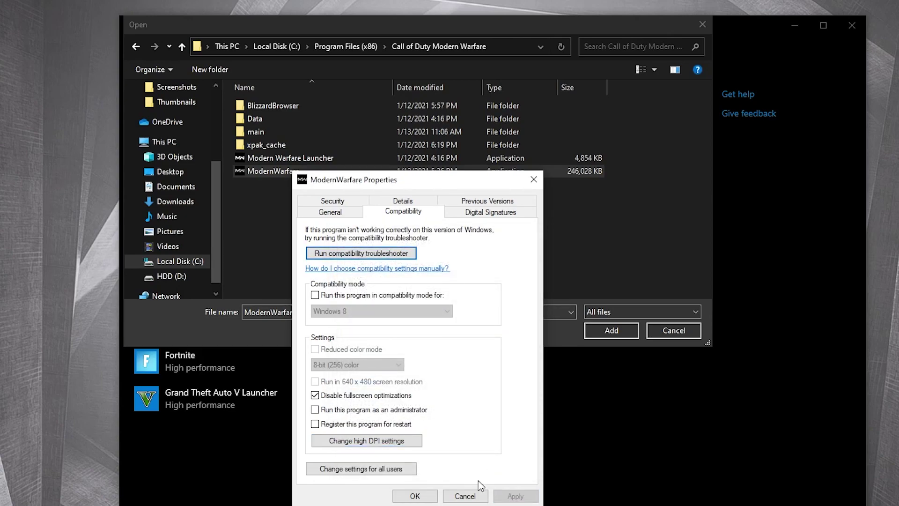
click(415, 495)
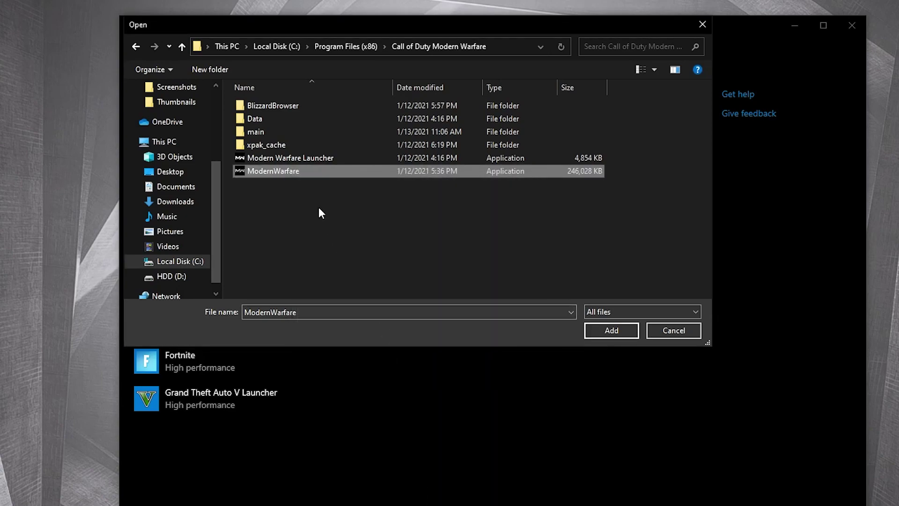
Step: Add Call of Duty: Modern Warfare with High performance graphics preference, then return to Settings home
click(610, 335)
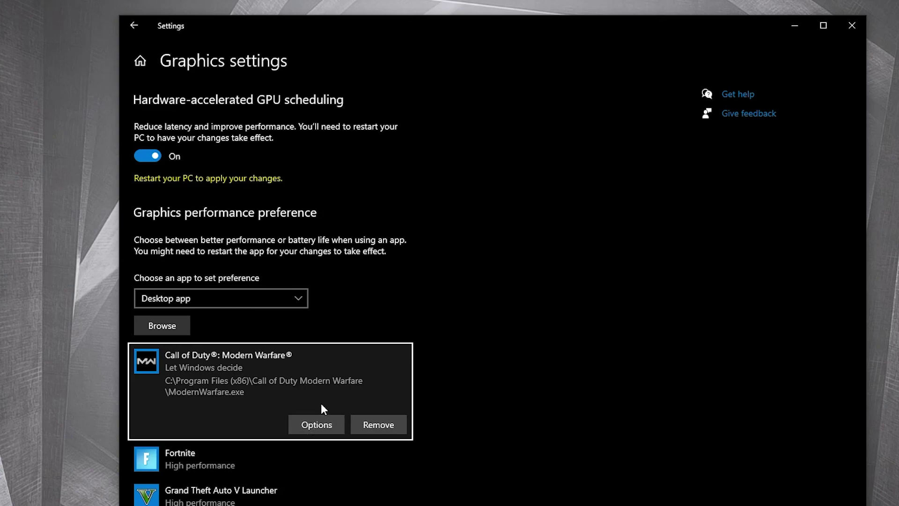
click(323, 418)
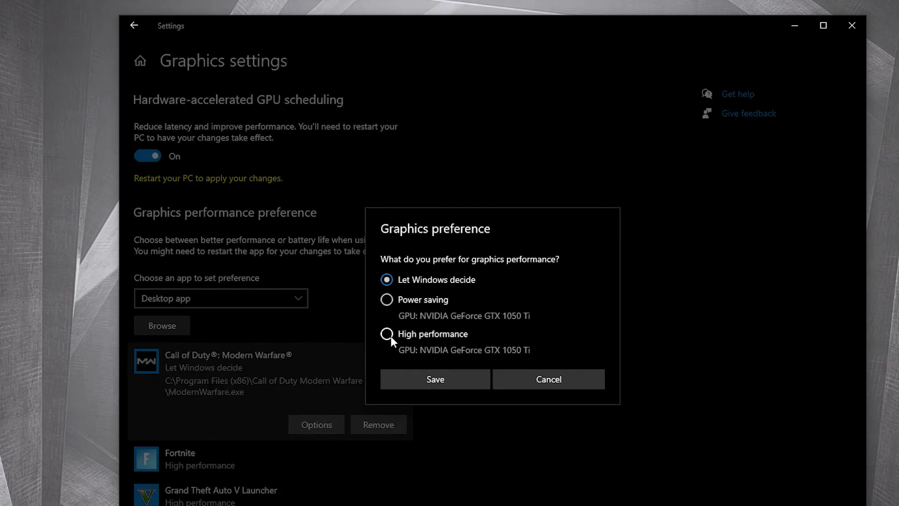
click(389, 334)
click(443, 379)
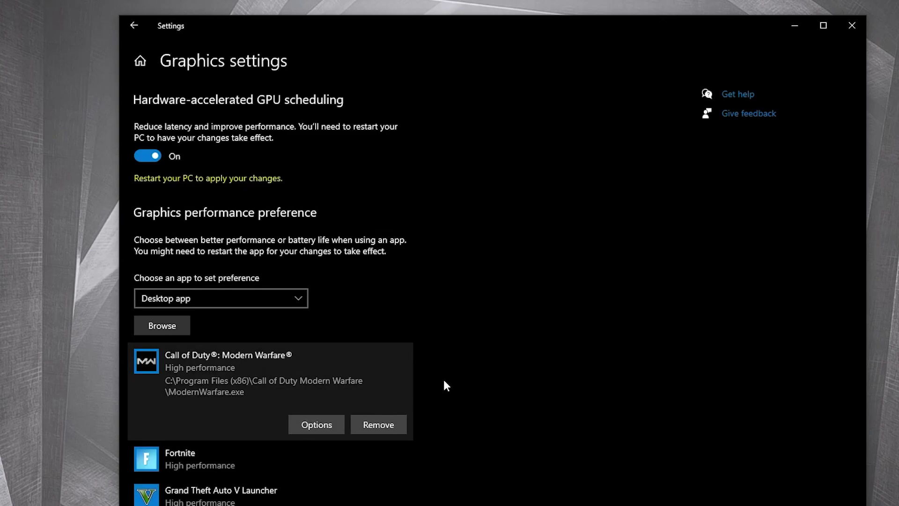
click(134, 25)
click(167, 49)
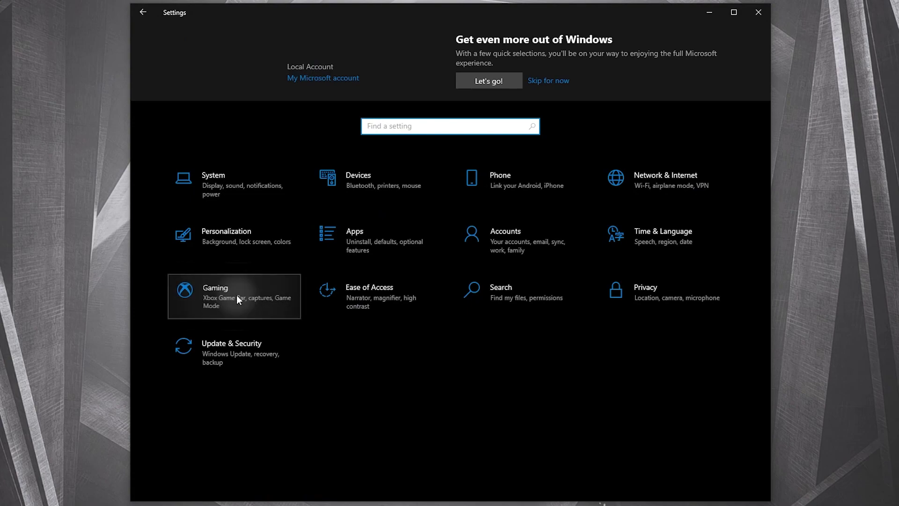
Step: Confirm Game Mode is On under Gaming, then follow the related Graphics settings link
click(237, 296)
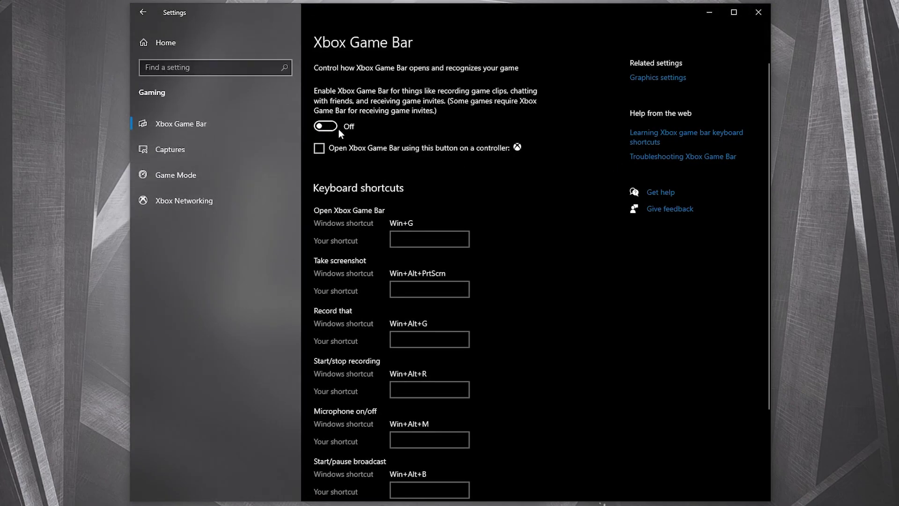
click(192, 178)
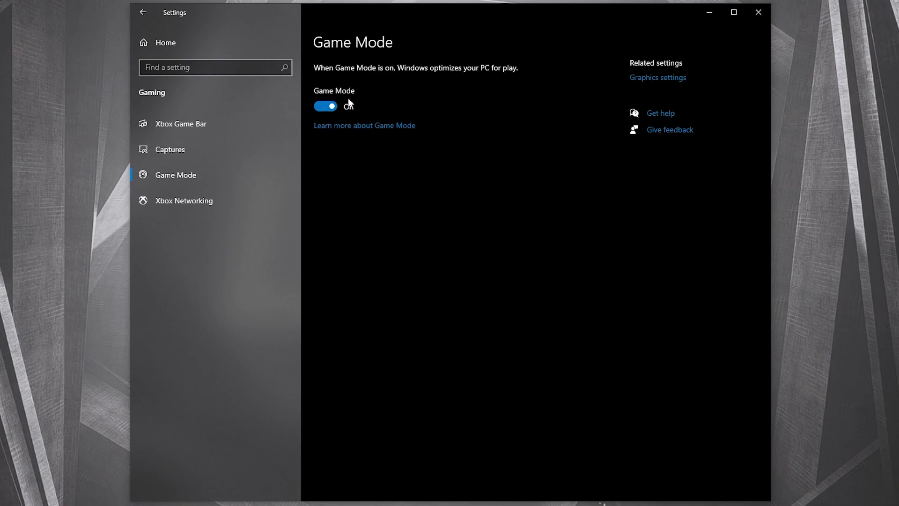
click(672, 78)
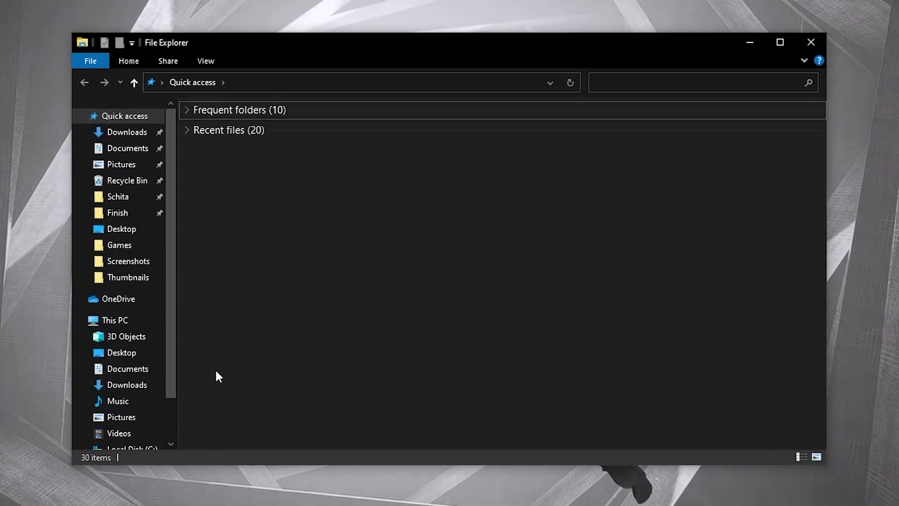
Step: Navigate to Documents > Call of Duty Modern Warfare > players and select the adv_options file
click(120, 149)
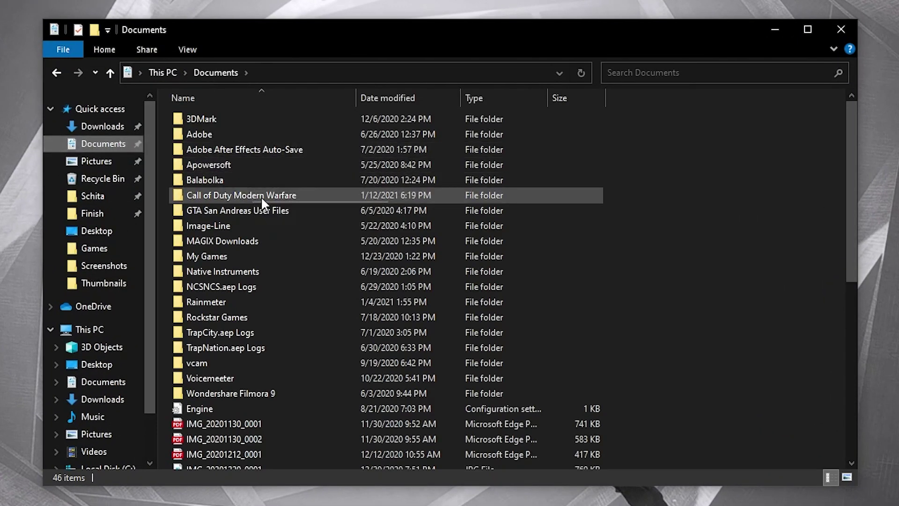
click(200, 195)
mouse_move(295, 195)
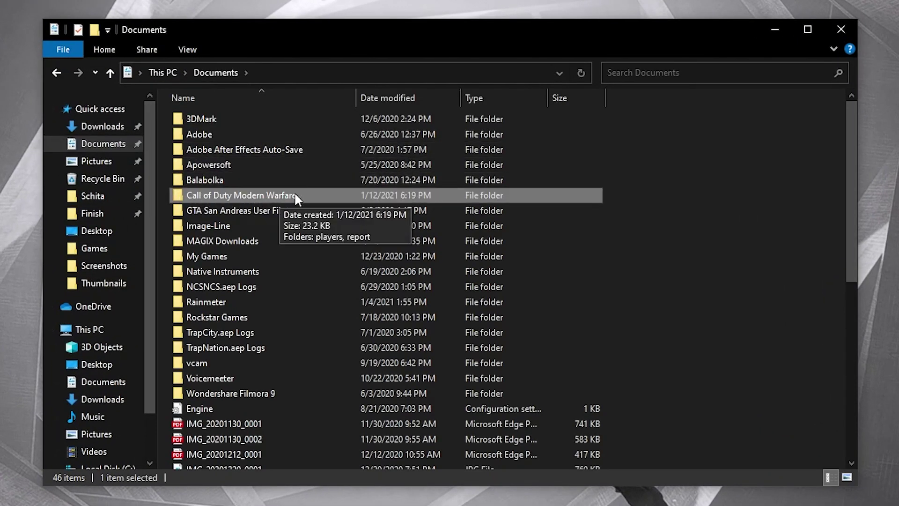
double_click(244, 196)
click(195, 121)
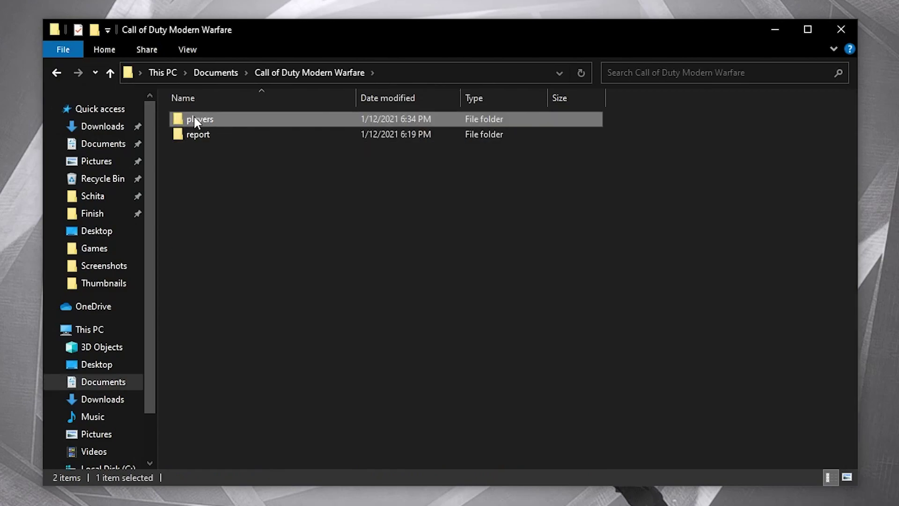
double_click(203, 120)
click(178, 114)
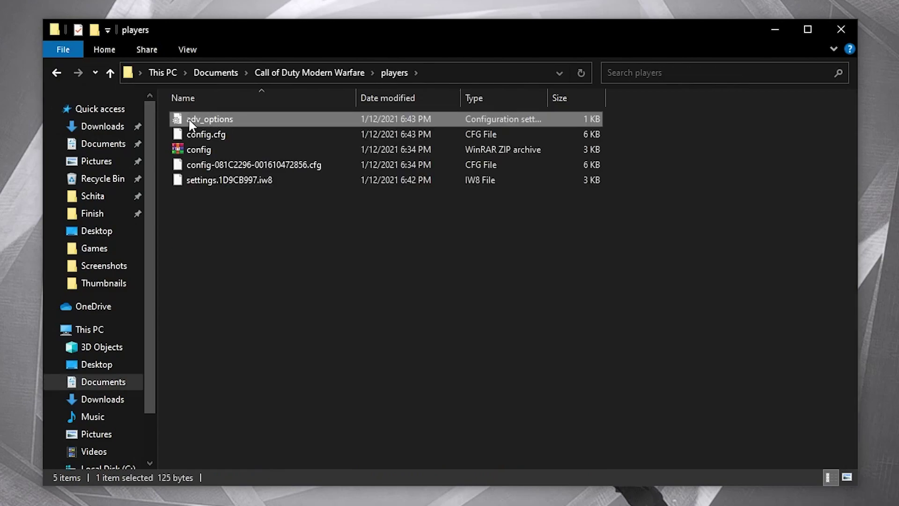
Step: Open adv_options in Notepad, change VideoMemoryScale to 0.65, and place the cursor after RendererWorkerCount
double_click(212, 119)
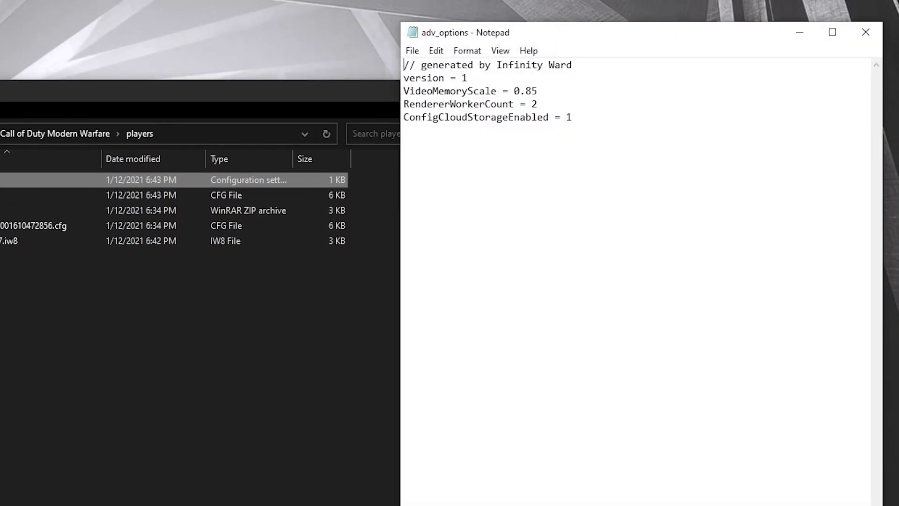
drag(403, 91, 498, 90)
click(500, 91)
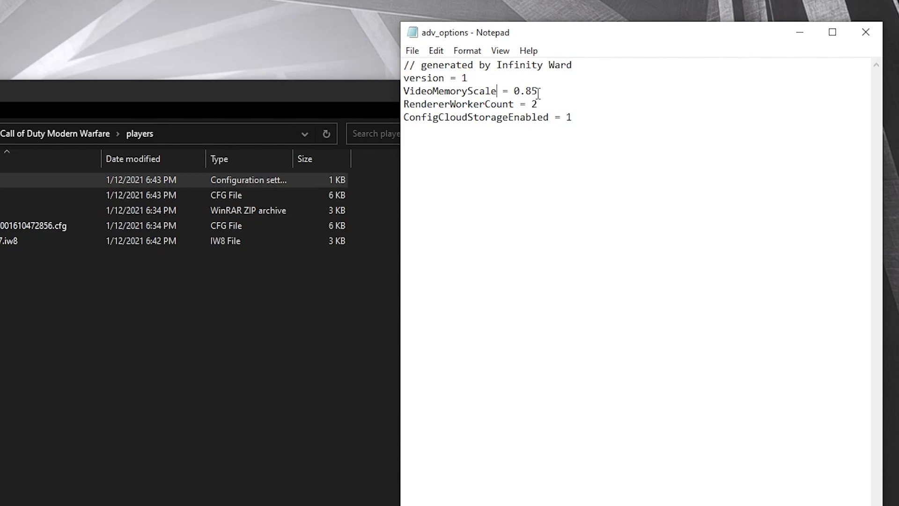
text(65)
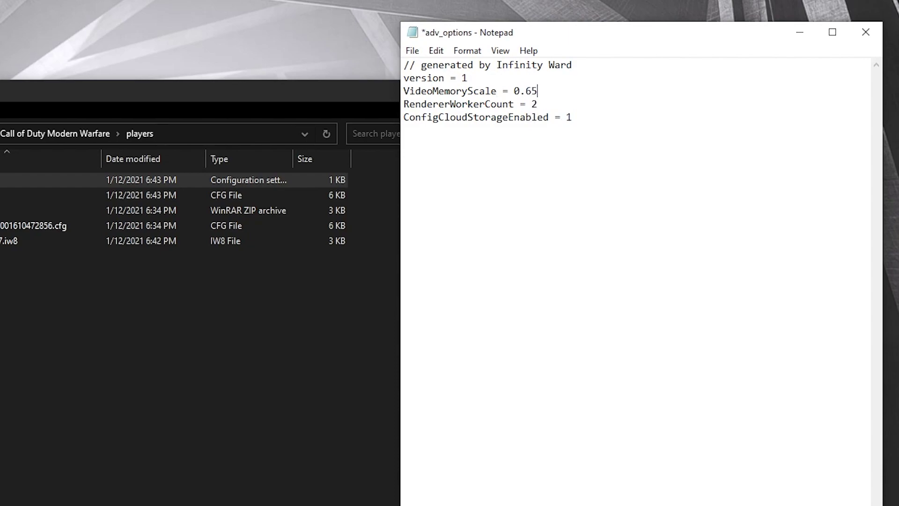
drag(404, 104, 513, 106)
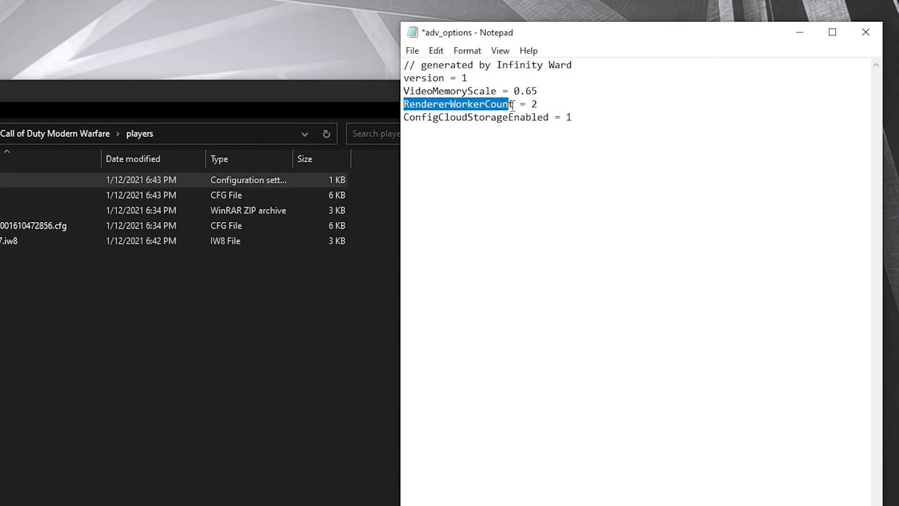
click(515, 104)
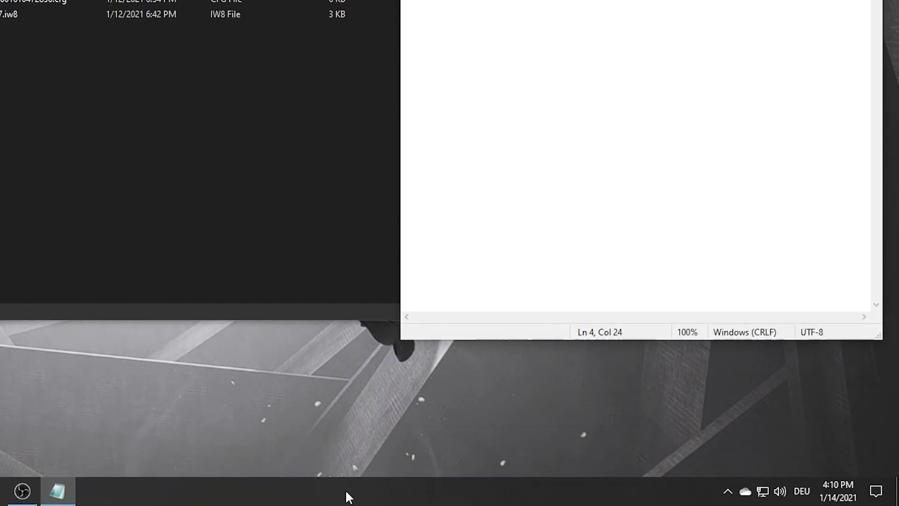
Step: Launch Task Manager from the taskbar and check the Performance tab, showing 2 CPU cores
right_click(349, 496)
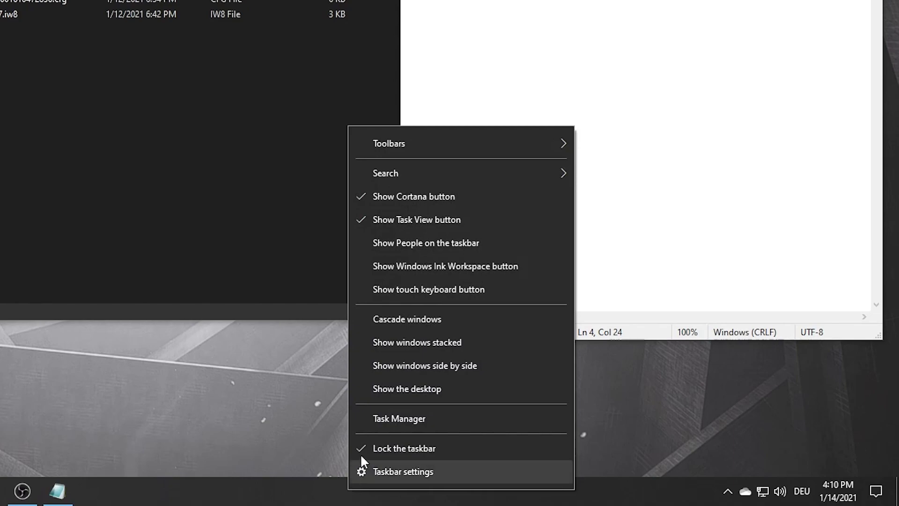
click(400, 419)
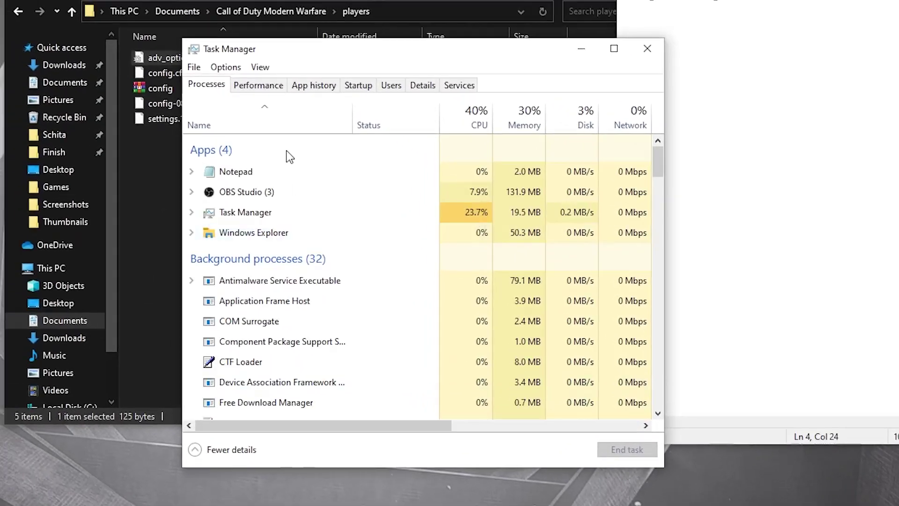
click(259, 85)
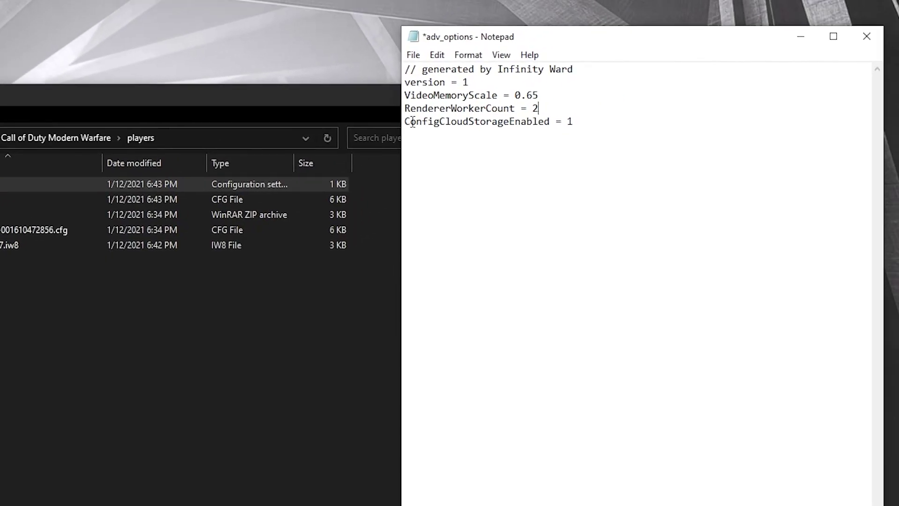
Step: Place the cursor after the ConfigCloudStorageEnabled line and save adv_options through Notepad's File menu
drag(404, 123, 550, 123)
click(550, 122)
click(415, 55)
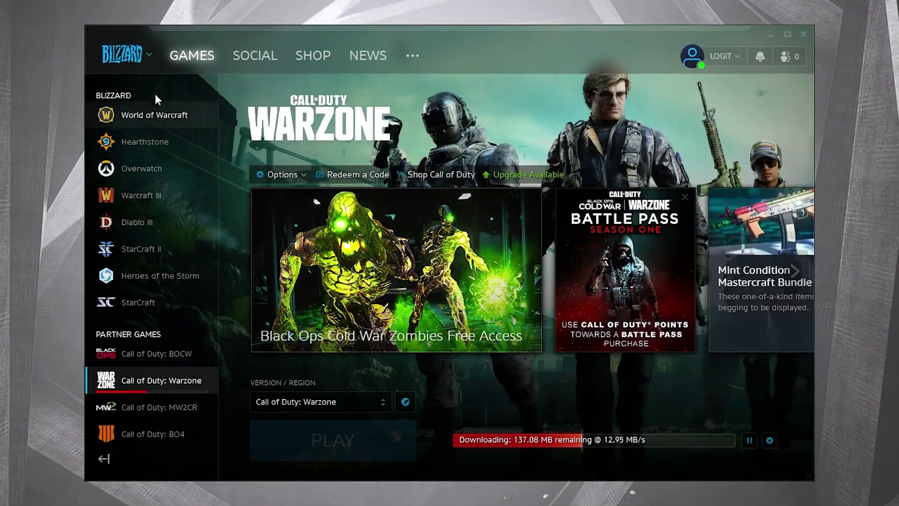
Step: In Battle.net Game Settings, enable Warzone's additional command line arguments with -D3D11 and click Done
click(123, 47)
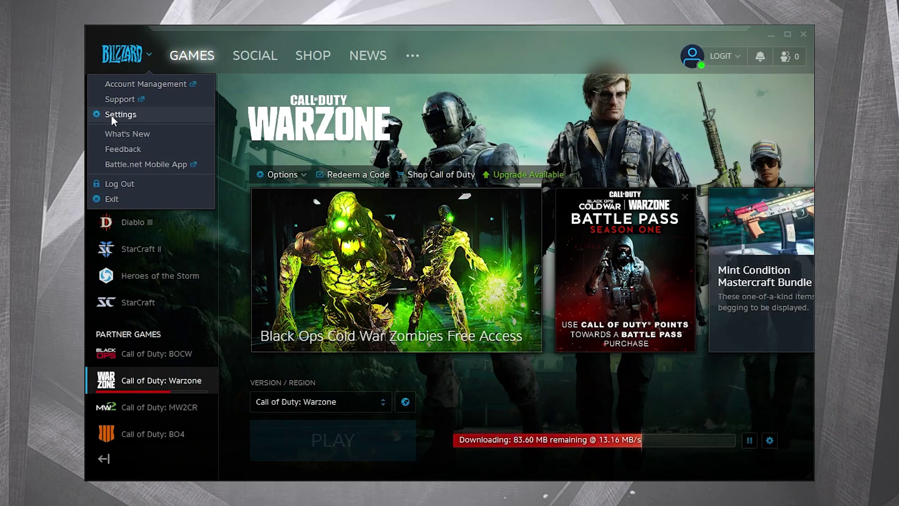
click(125, 114)
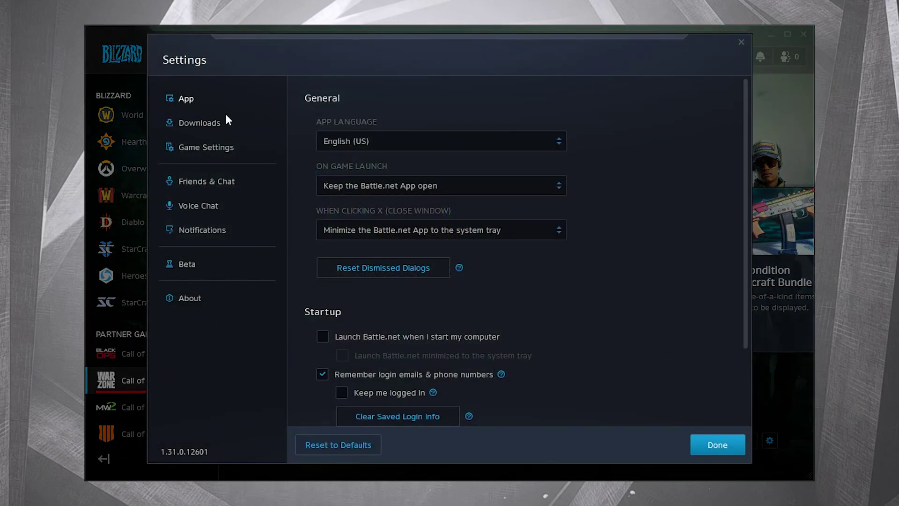
click(196, 146)
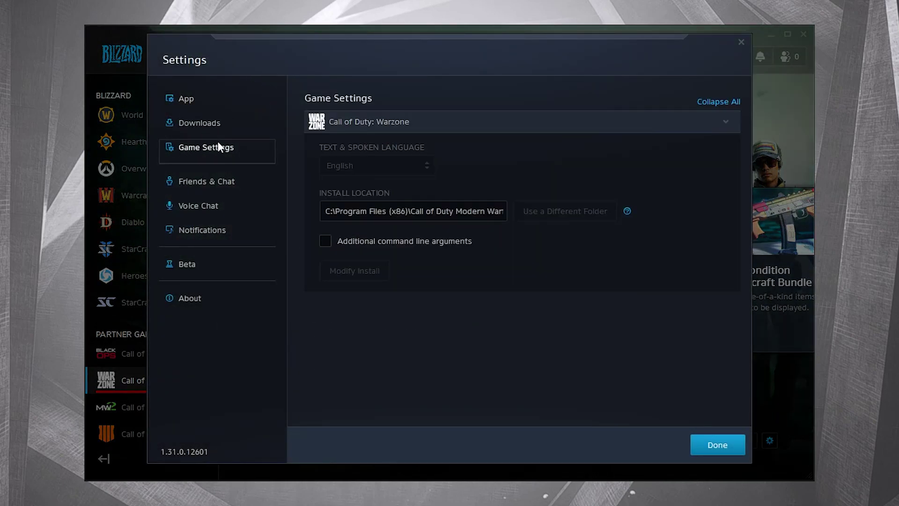
click(337, 122)
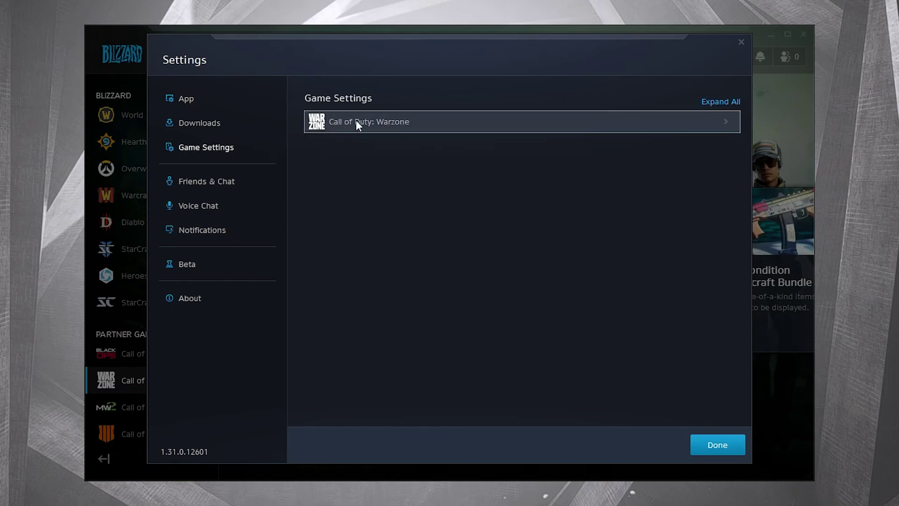
click(375, 117)
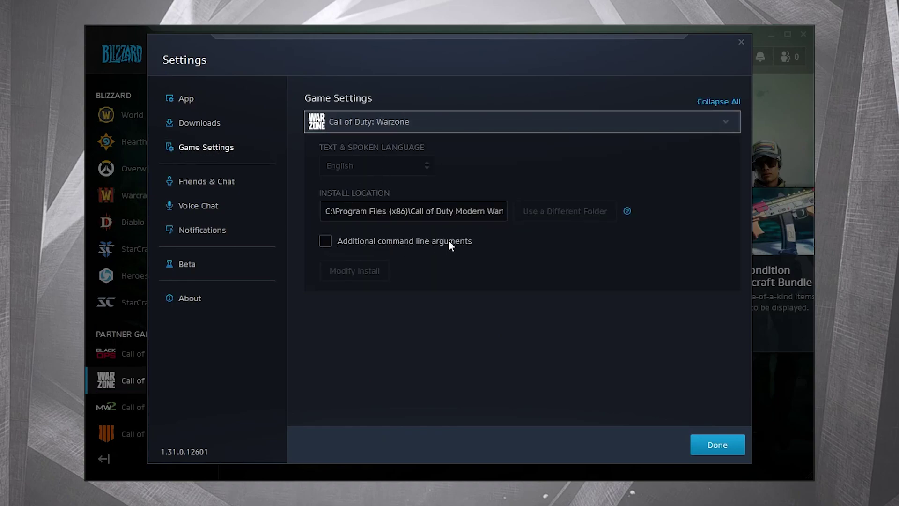
click(326, 241)
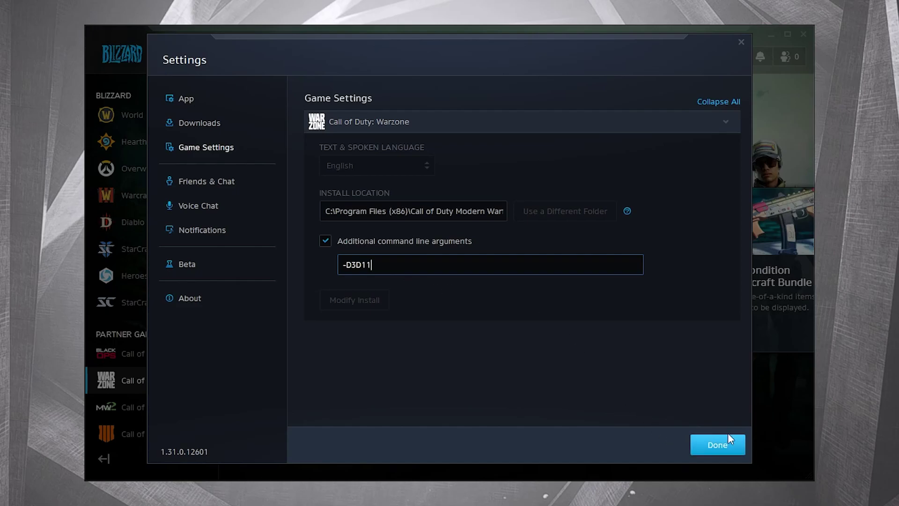
click(716, 445)
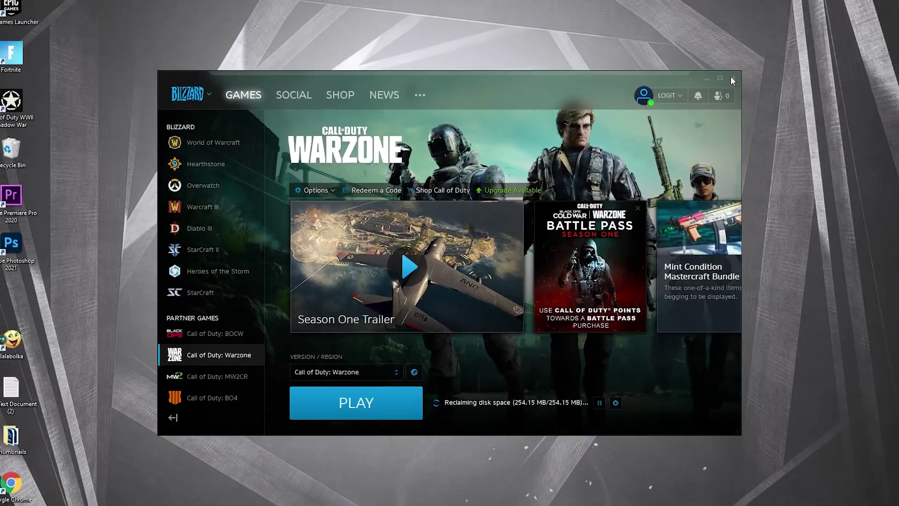
Step: Close the Battle.net launcher and open This PC's About properties page
click(762, 59)
click(157, 491)
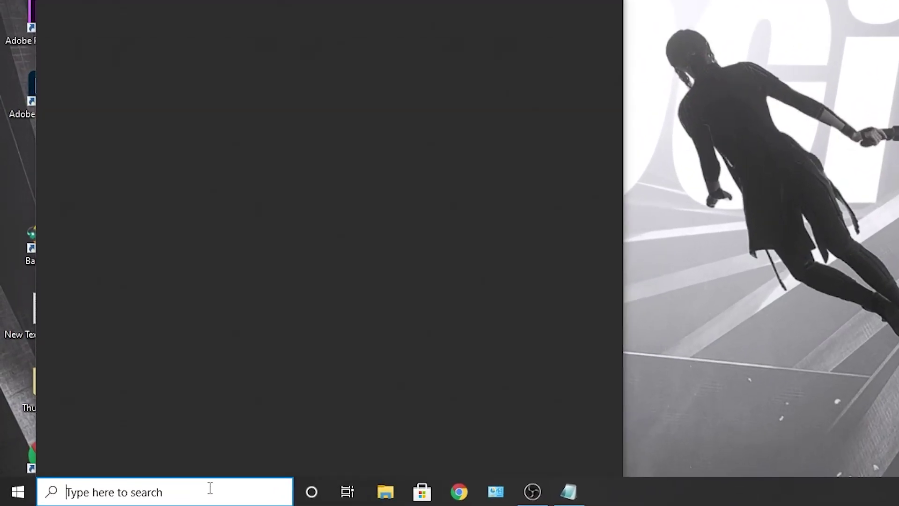
text(this)
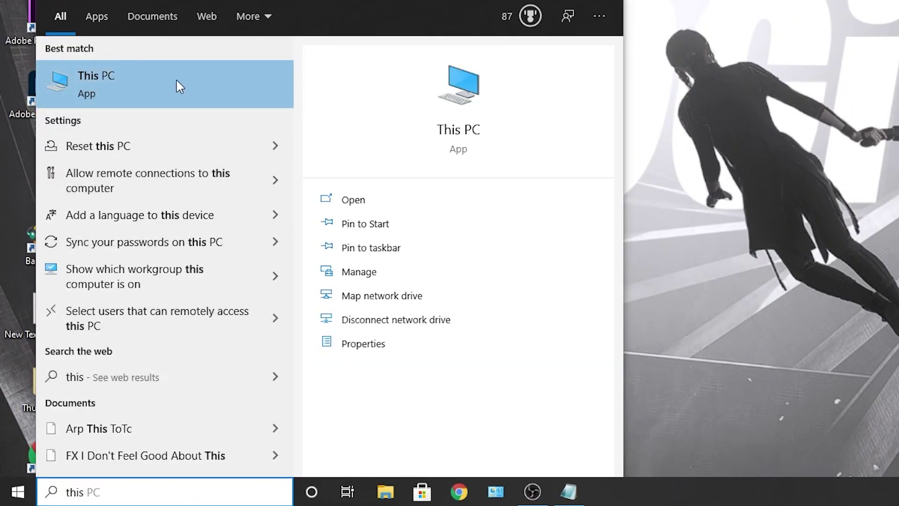
right_click(167, 85)
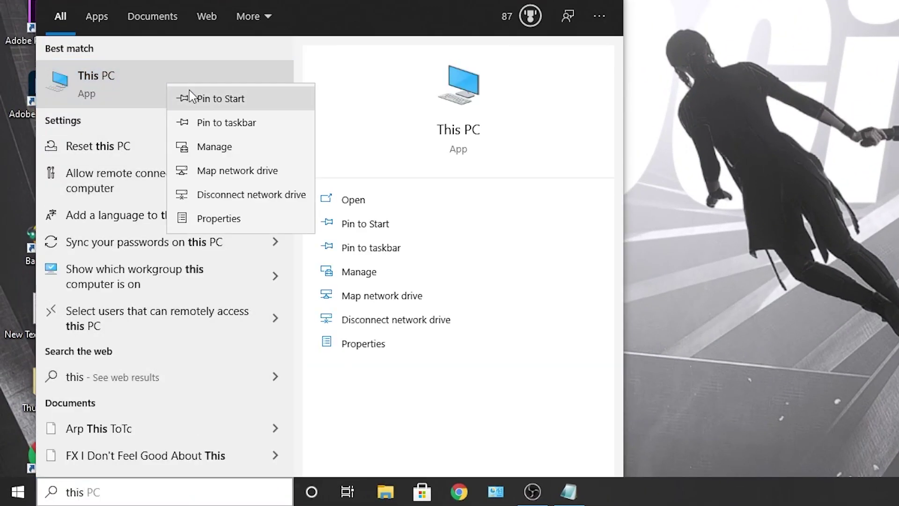
click(231, 219)
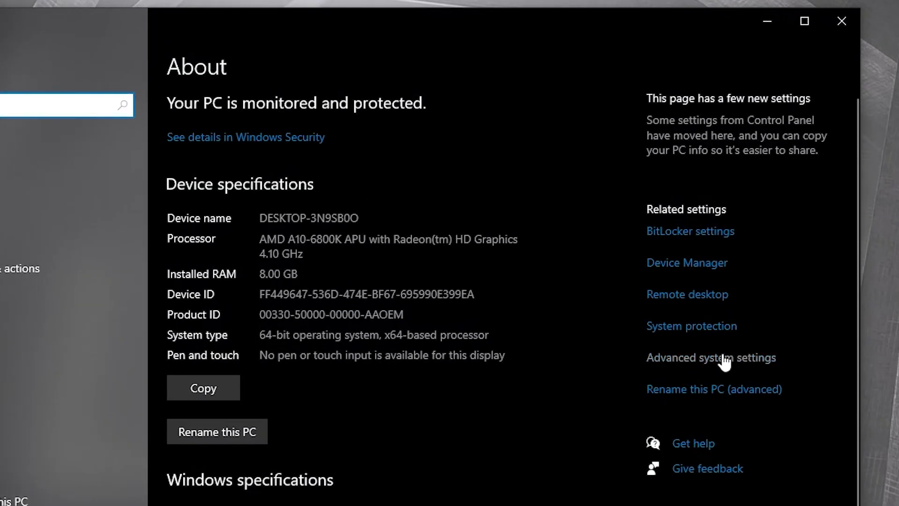
Step: Set Performance Options visual effects to 'Adjust for best performance' and apply it
click(704, 365)
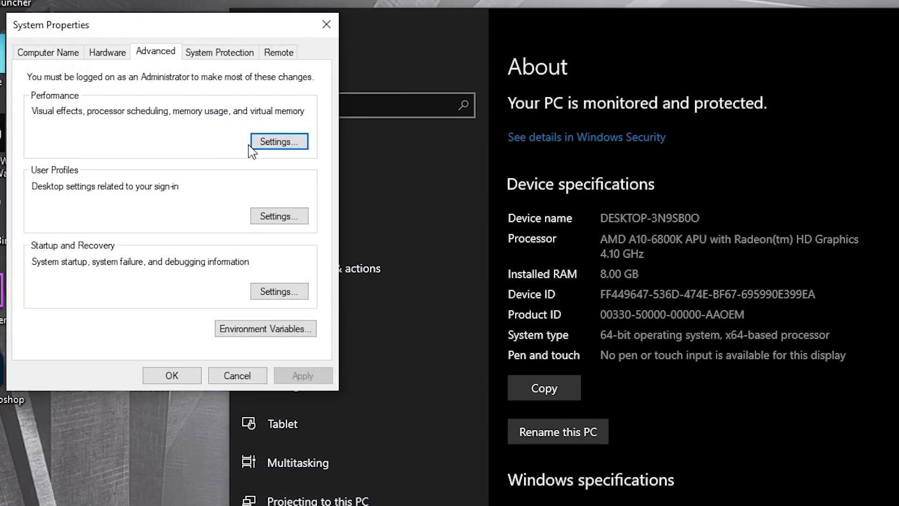
click(280, 141)
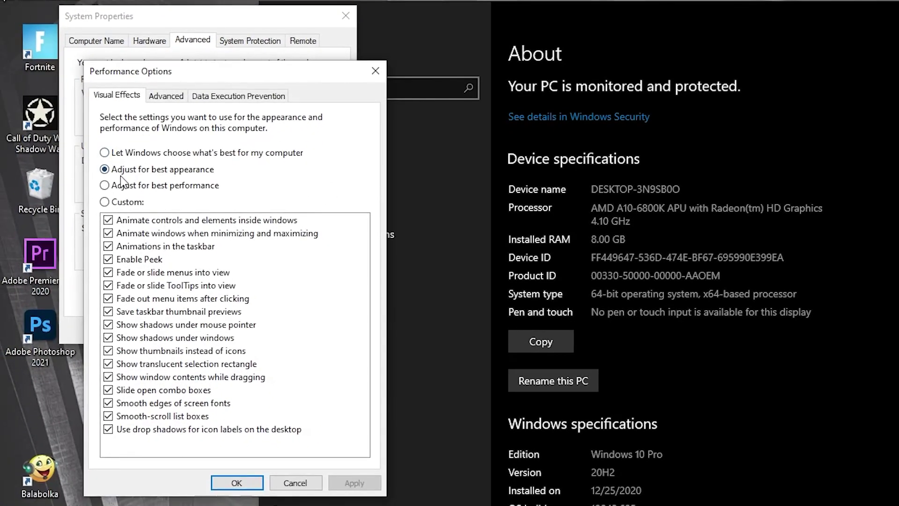
click(128, 186)
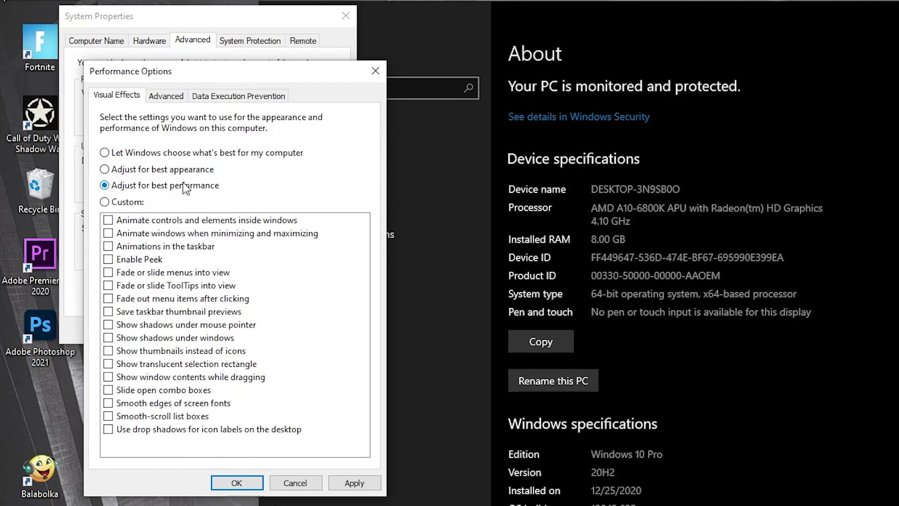
click(354, 483)
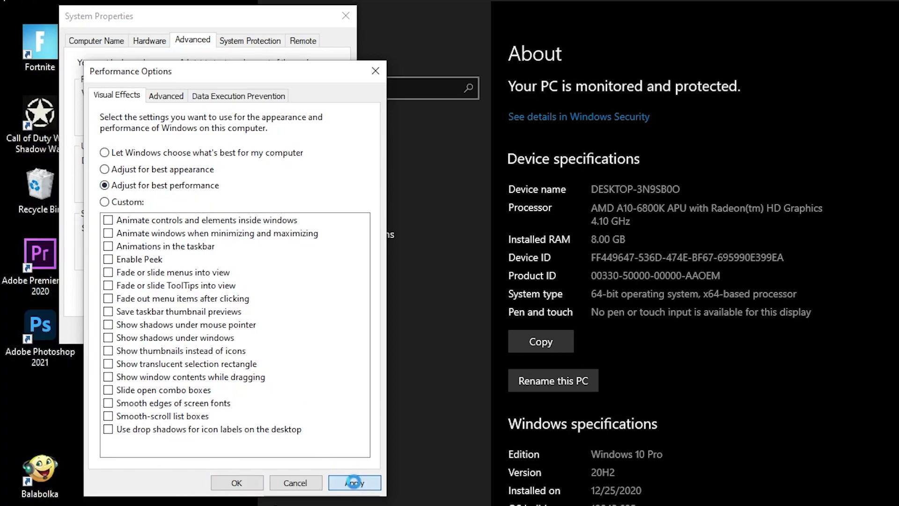
click(237, 482)
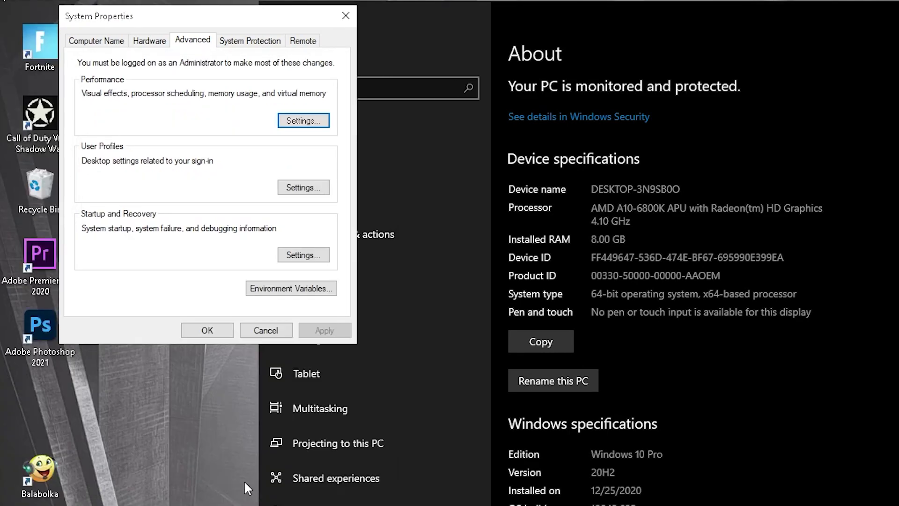
click(209, 328)
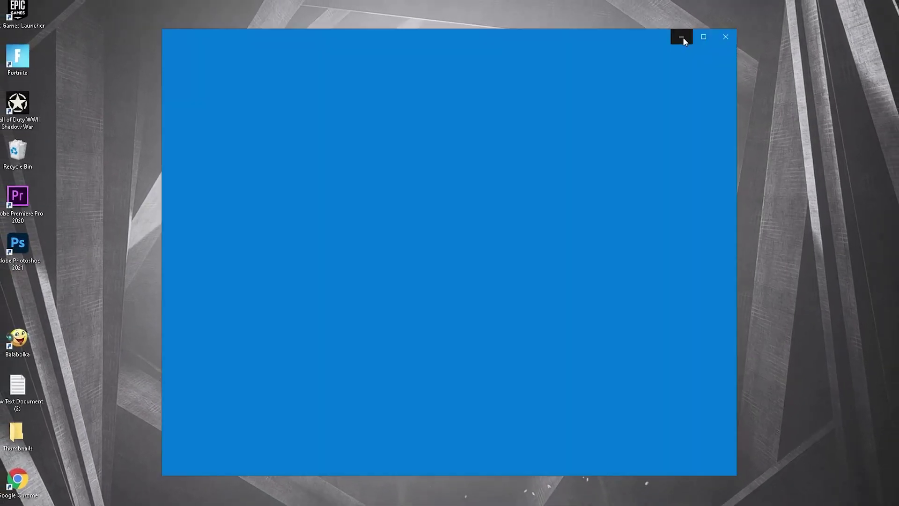
Step: Launch Command Prompt as administrator
click(683, 38)
click(131, 490)
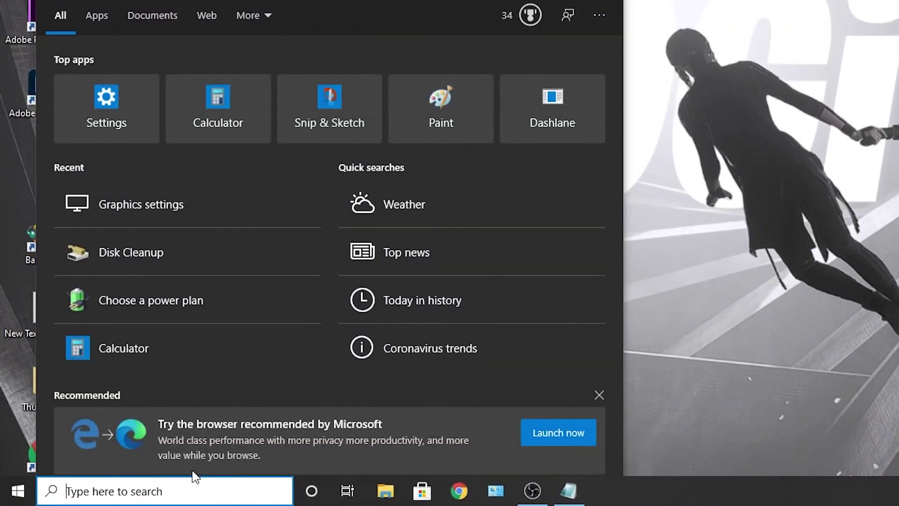
text(cmd)
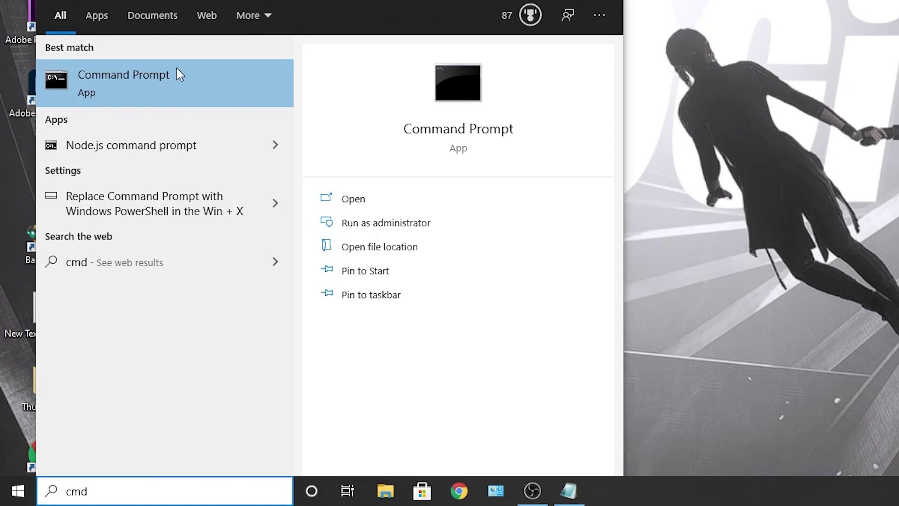
right_click(173, 80)
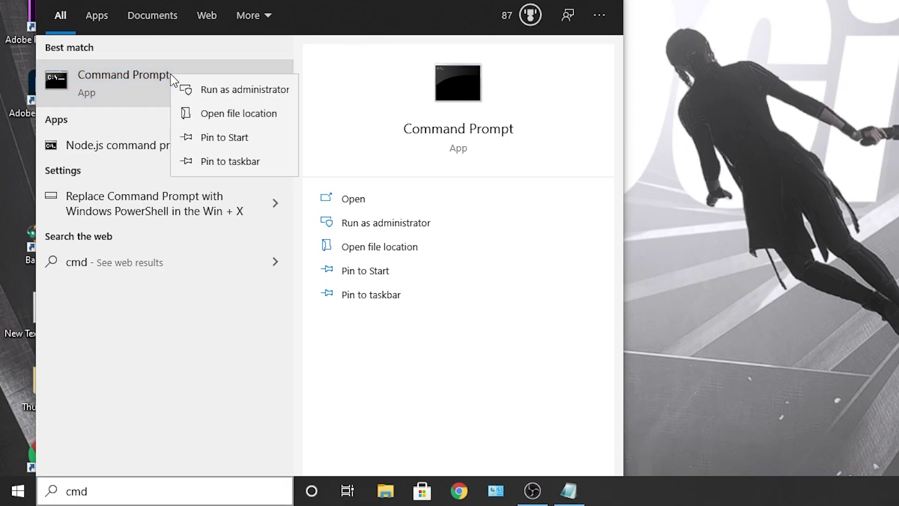
click(253, 91)
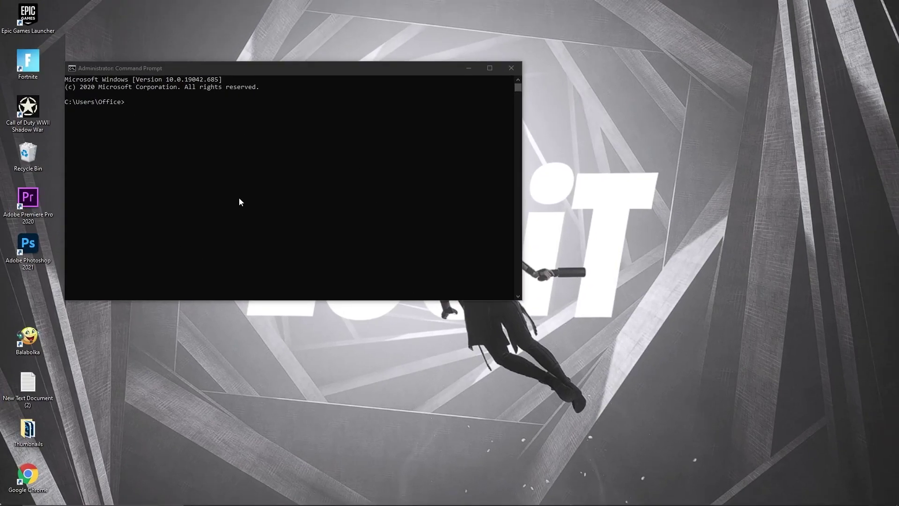
drag(271, 71, 218, 107)
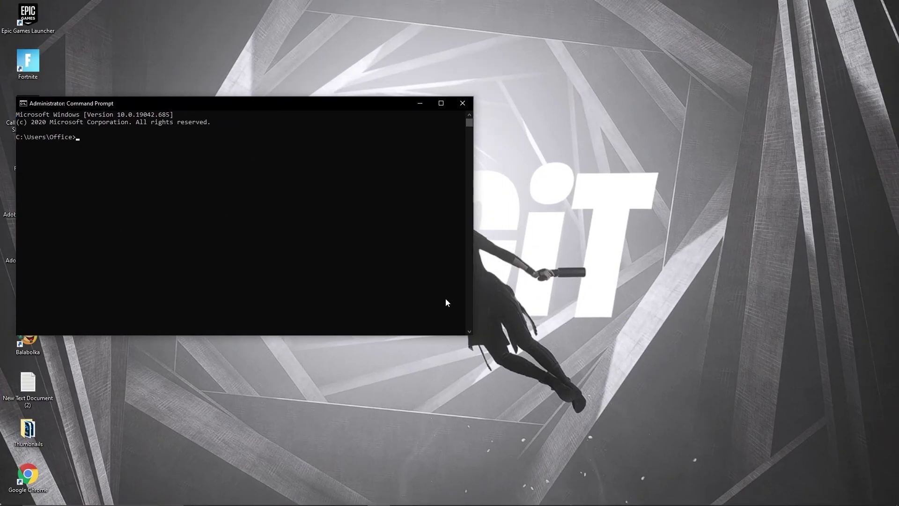
Step: Copy the powercfg duplicatescheme command from the notes window
click(342, 496)
drag(687, 188, 452, 188)
right_click(459, 188)
click(477, 218)
click(887, 7)
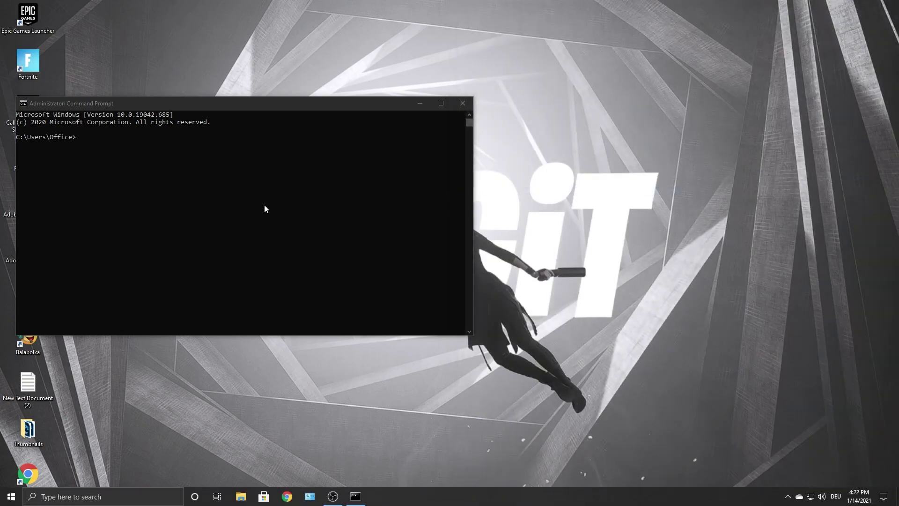
Step: Run powercfg -duplicatescheme e9a42b02-d5df-448d-aa00-03f14749eb61 to create Ultimate Performance, then close the console
click(99, 140)
right_click(98, 139)
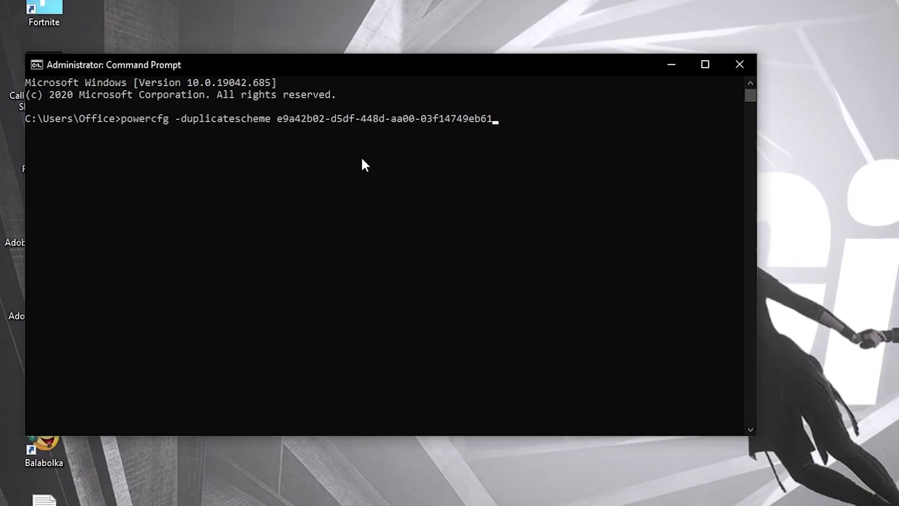
key(Return)
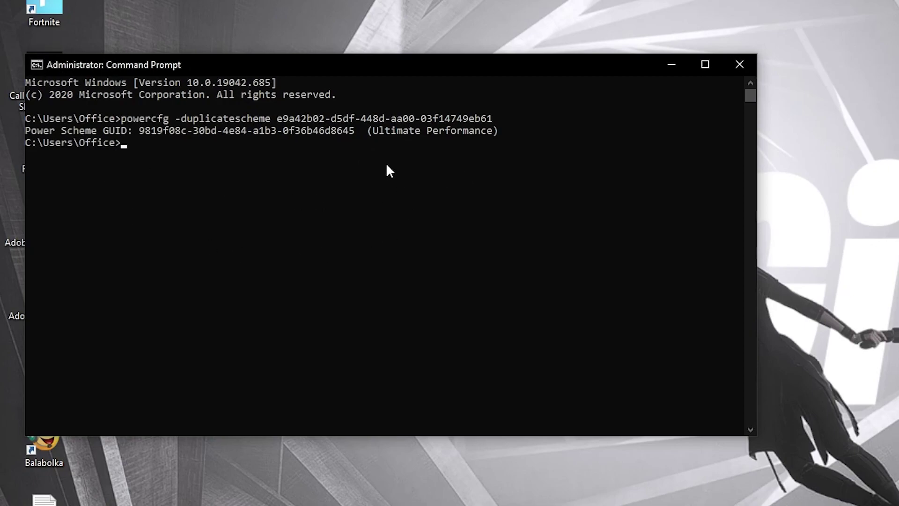
drag(365, 136, 464, 126)
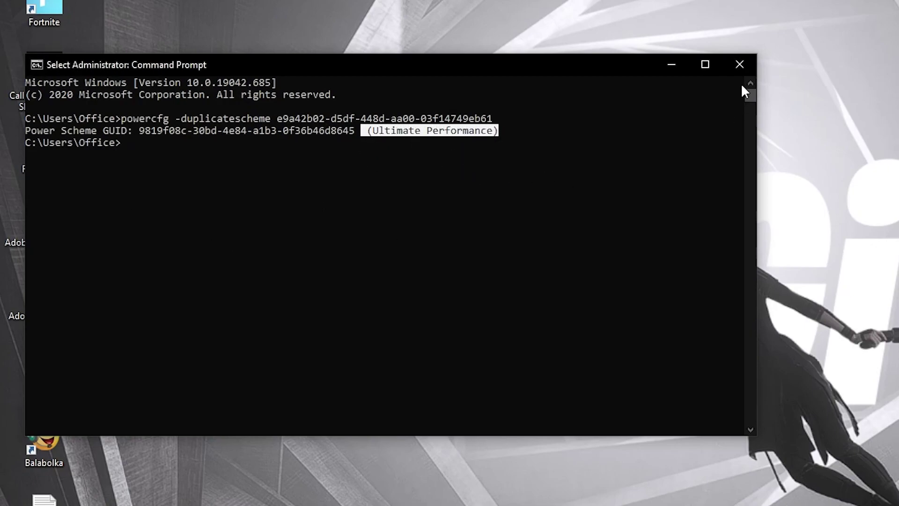
click(740, 65)
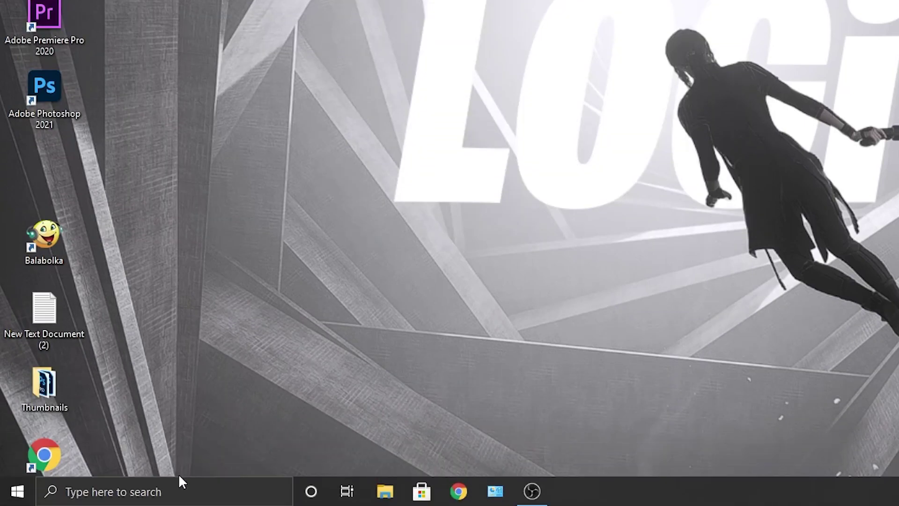
Step: Open 'Choose a power plan' and expand additional plans to confirm Ultimate Performance is selected
click(117, 491)
text(choose)
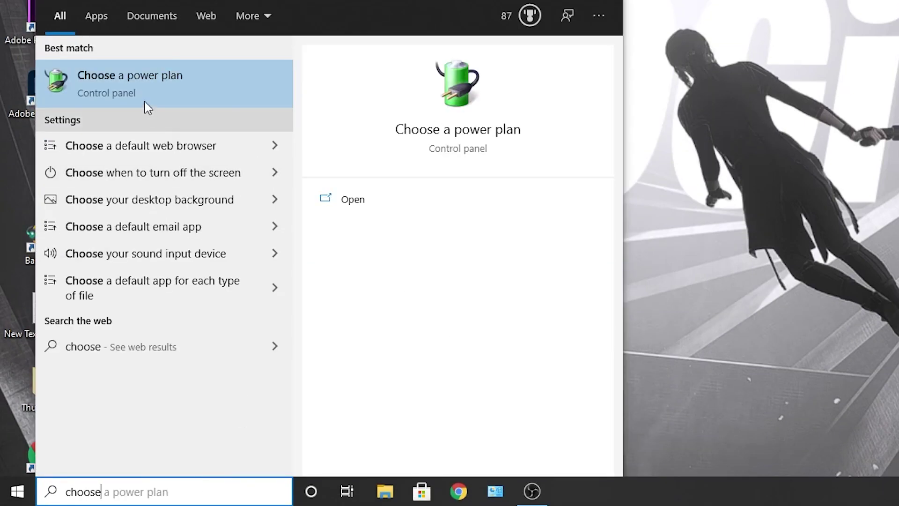
click(168, 80)
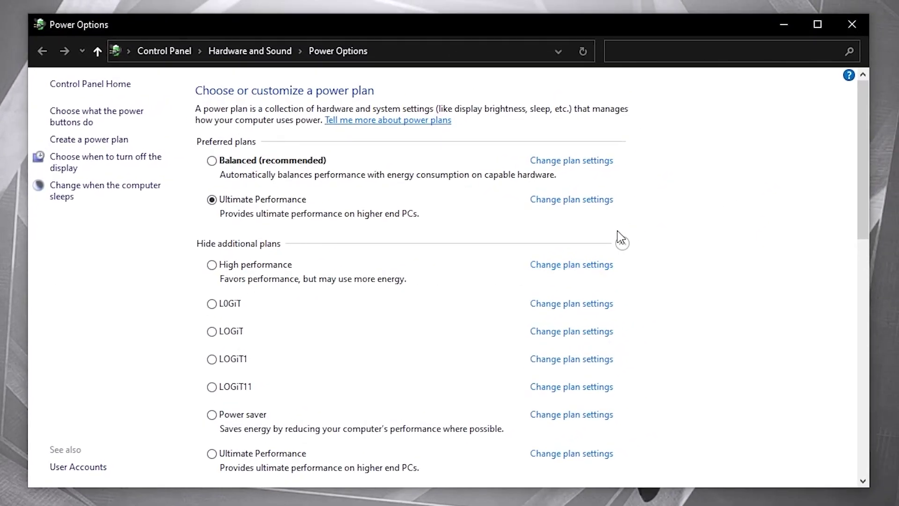
click(622, 242)
click(622, 244)
scroll(614, 255, down, 3)
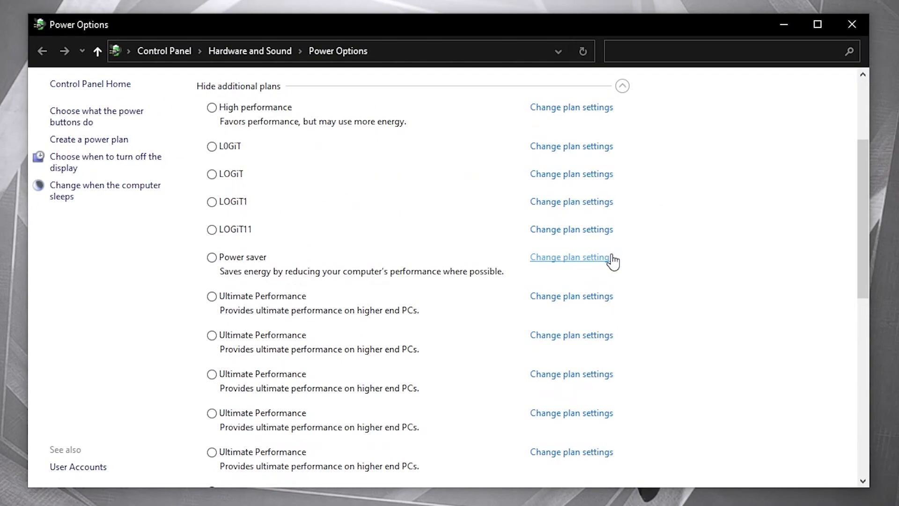
scroll(434, 281, down, 10)
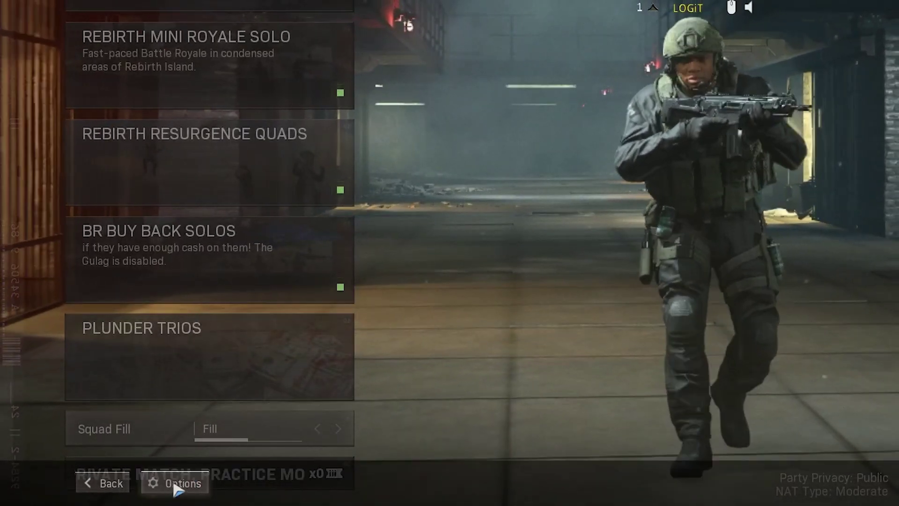
Step: Open Warzone Options and set Mouse Acceleration and Mouse Filtering to 0.00
click(171, 483)
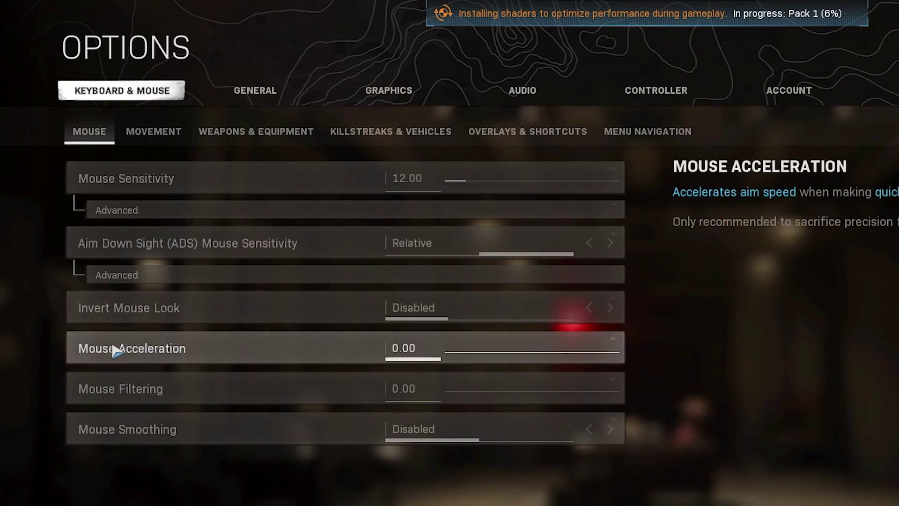
click(420, 334)
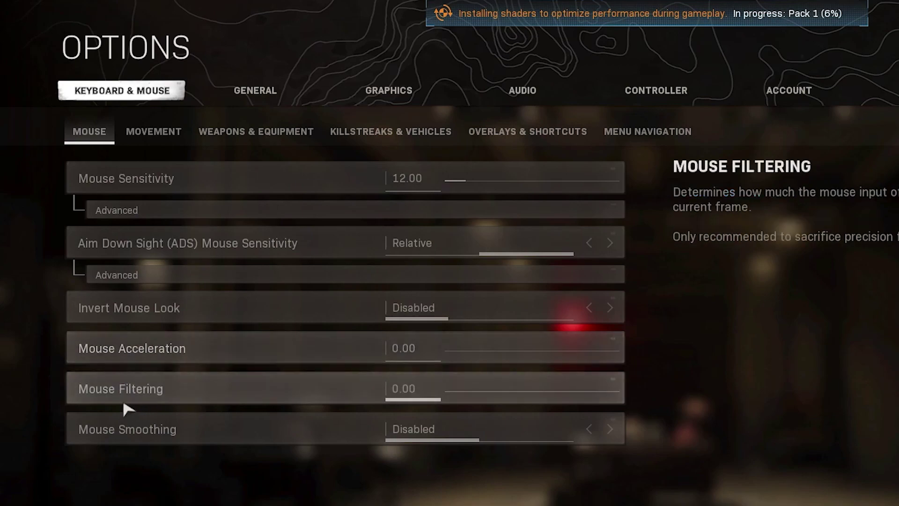
click(401, 387)
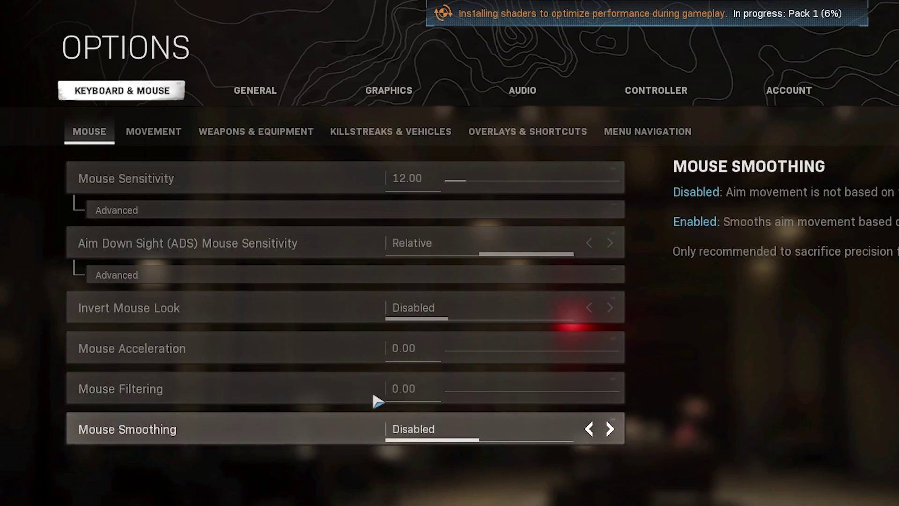
Step: In General settings, set Field of View to 100 and enable Skip Introduction Movie
click(263, 99)
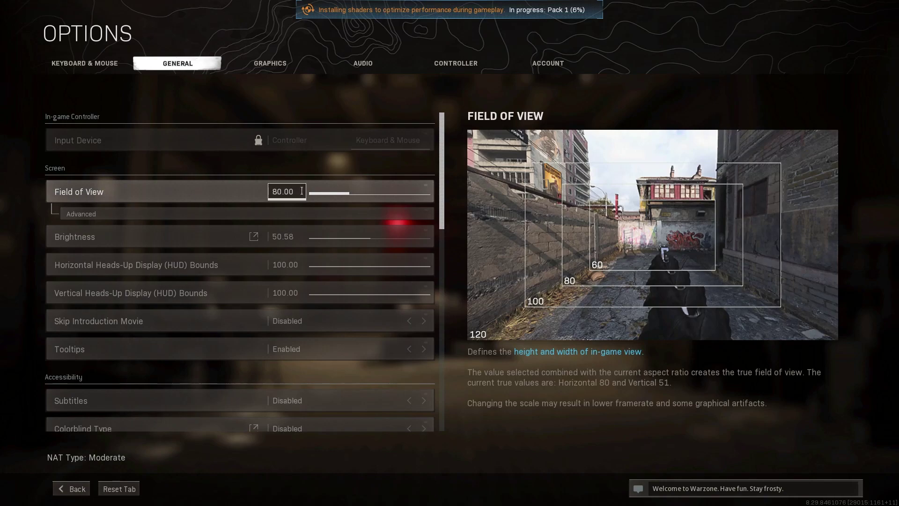
text(100)
key(Return)
scroll(304, 230, down, 1)
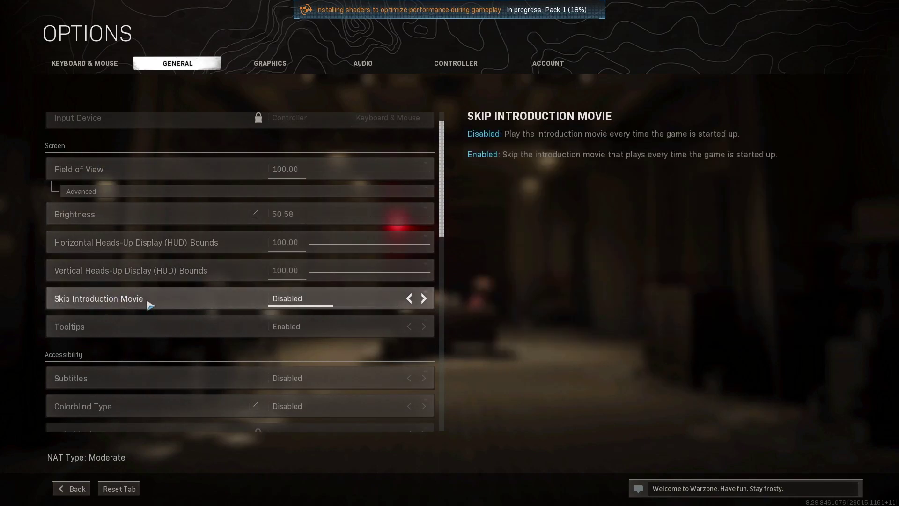
click(424, 298)
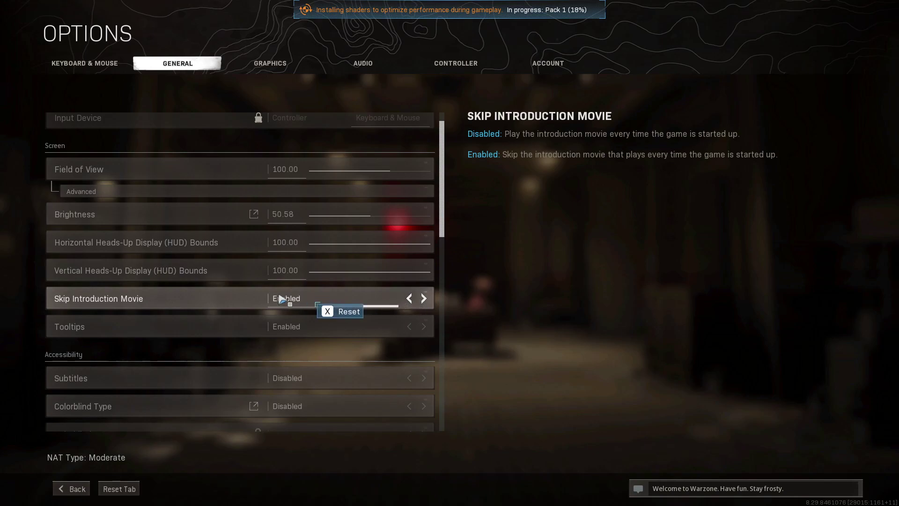
Step: Disable Dismemberment & Gore and Profanity Filter; enable FPS Counter and Server Latency
drag(442, 225, 442, 349)
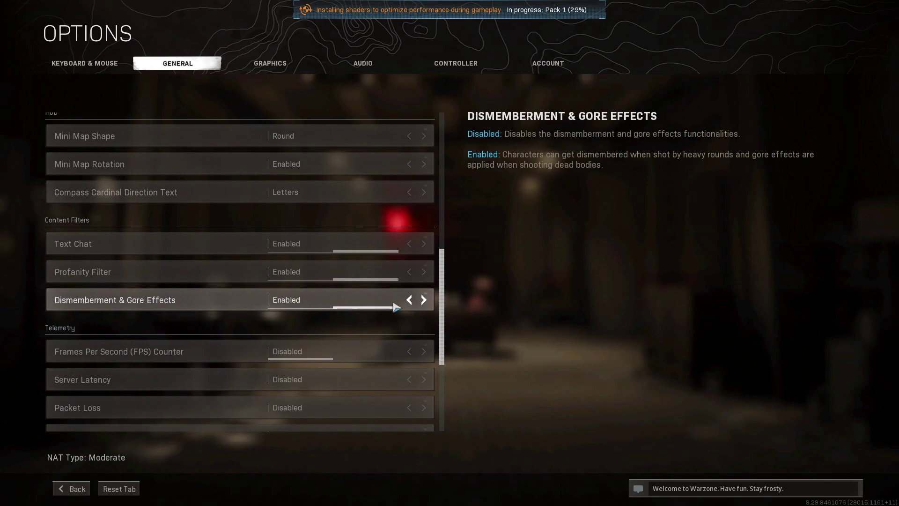
click(265, 293)
click(410, 272)
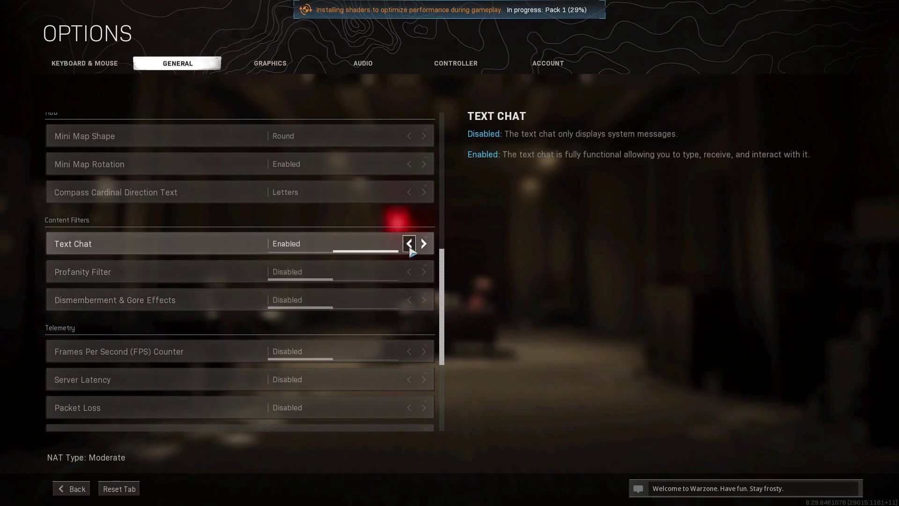
scroll(341, 307, down, 2)
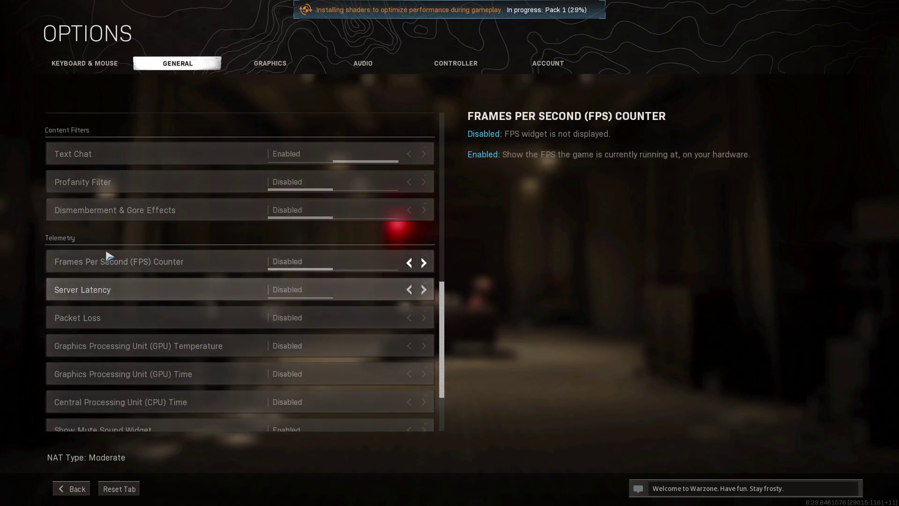
click(424, 262)
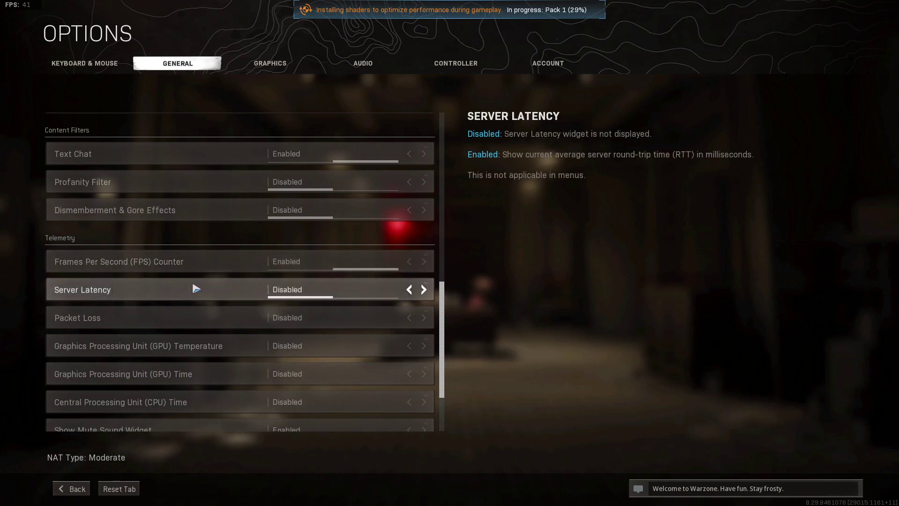
click(424, 290)
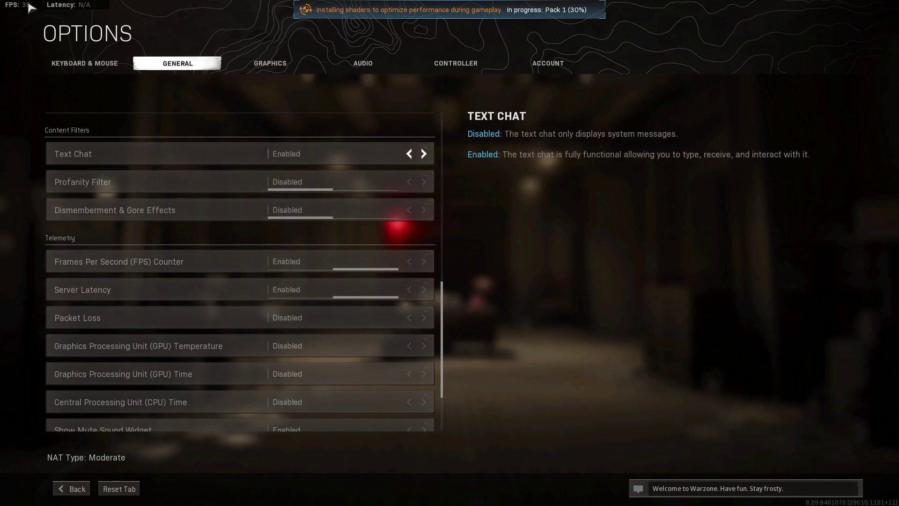
click(268, 64)
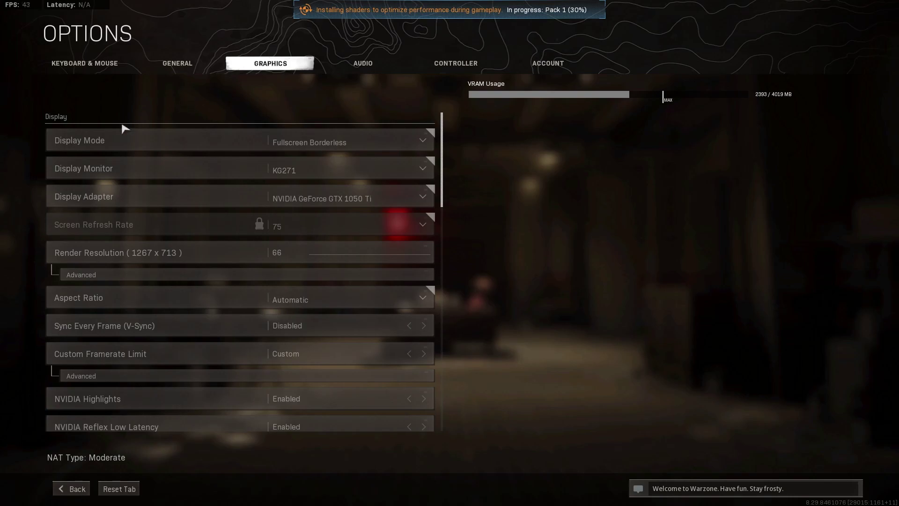
Step: Set Display Mode to Fullscreen, keep refresh rate at 75, and Framerate Limit Unlimited
click(383, 141)
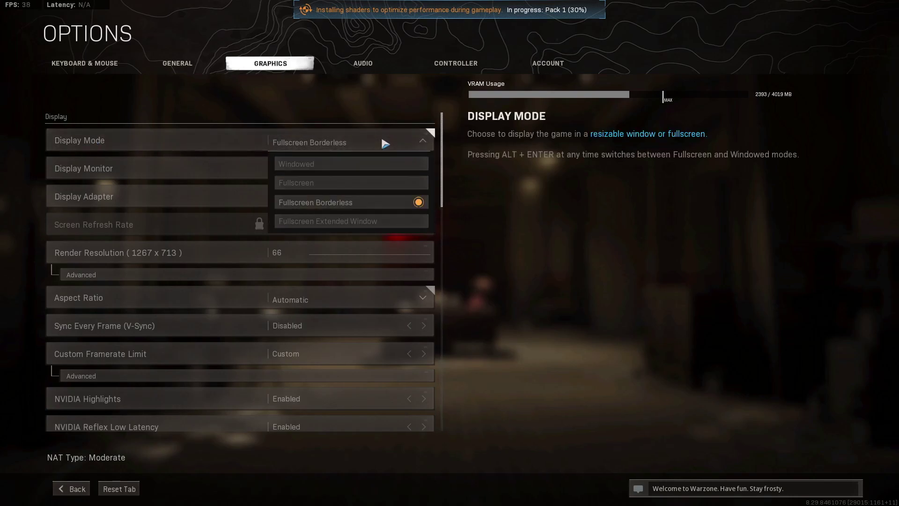
click(299, 186)
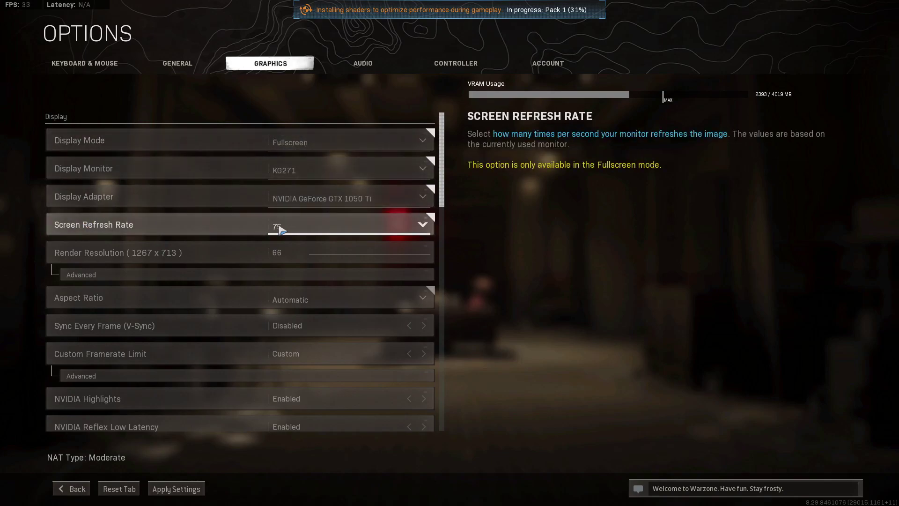
click(304, 230)
click(305, 247)
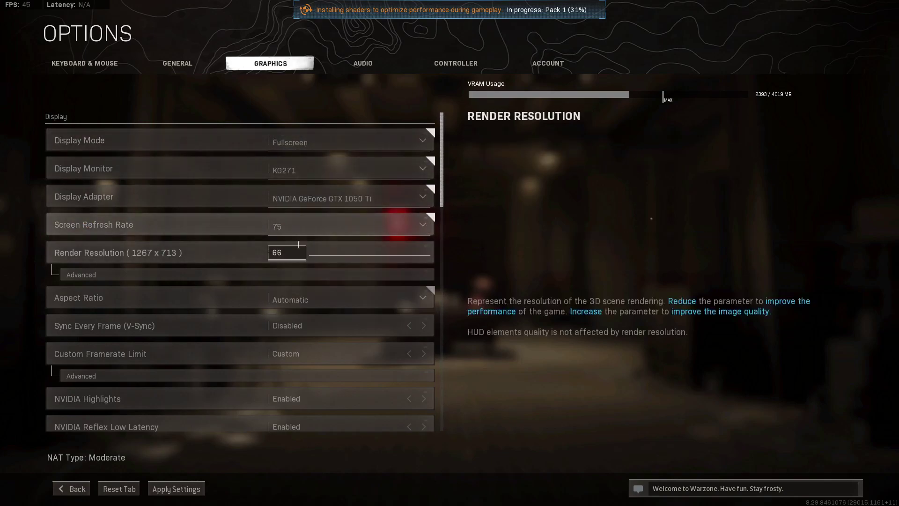
scroll(234, 281, down, 2)
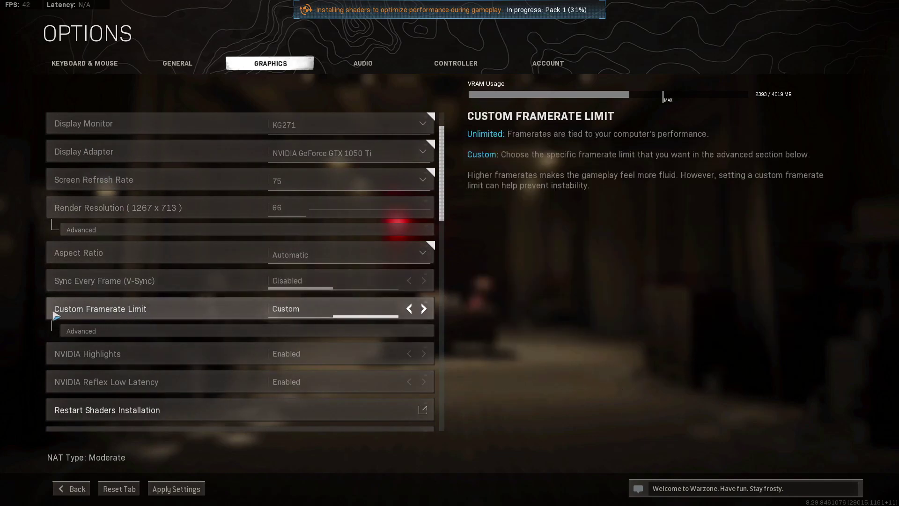
click(409, 308)
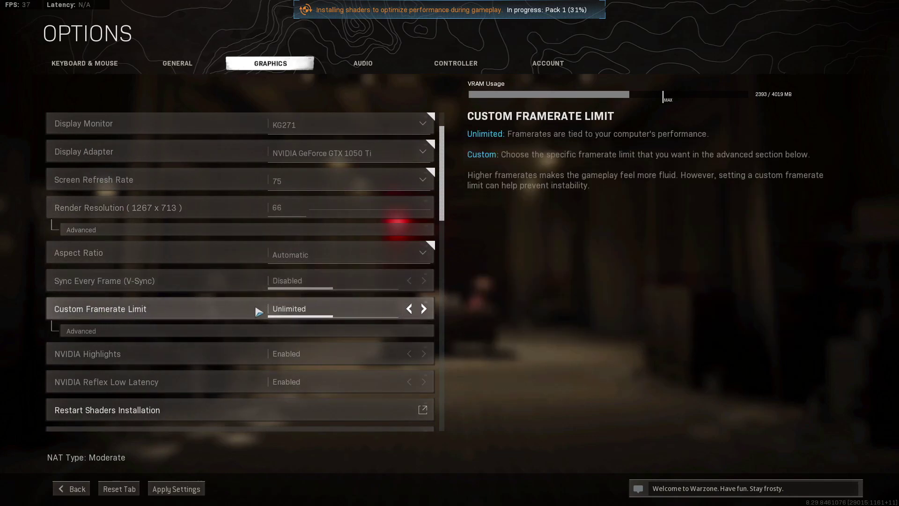
Step: Set Anisotropic filtering Low, Bullet Impacts Disabled, Particle Lighting Low, NVIDIA Reflex Enabled + Boost
scroll(104, 173, down, 10)
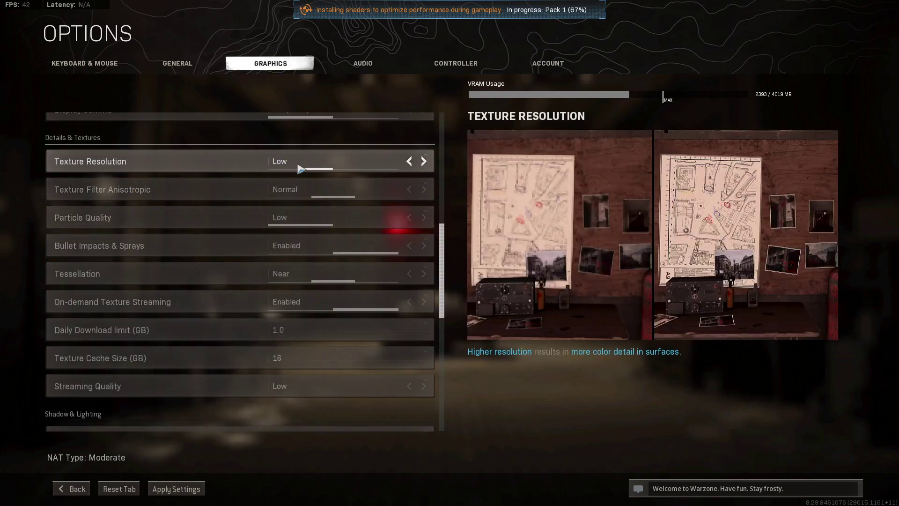
click(409, 189)
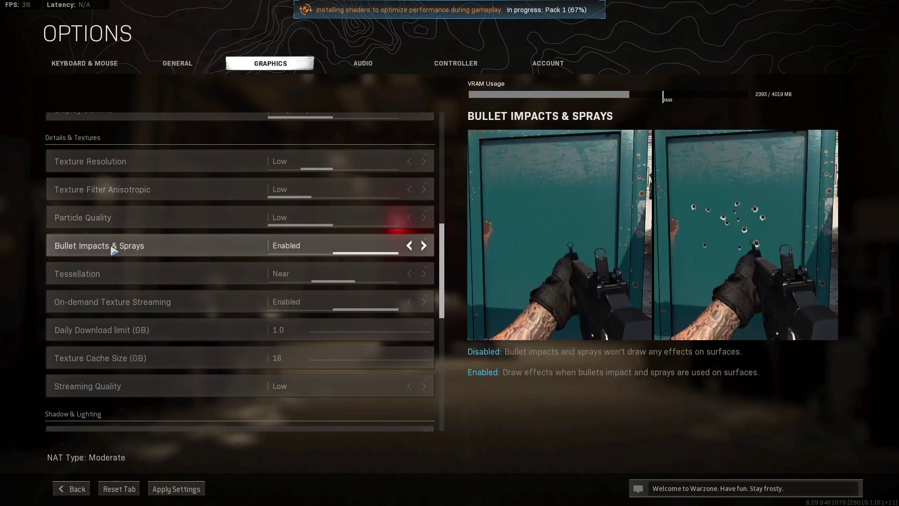
click(409, 246)
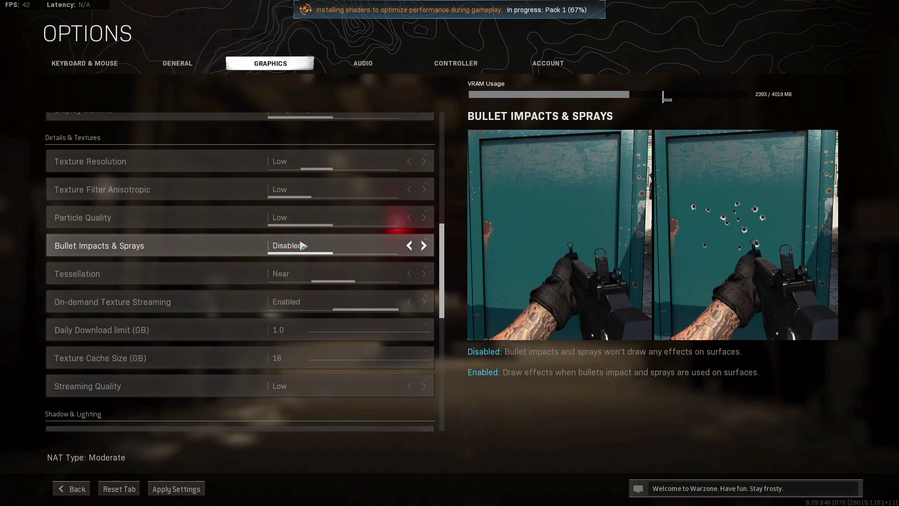
drag(442, 291, 445, 363)
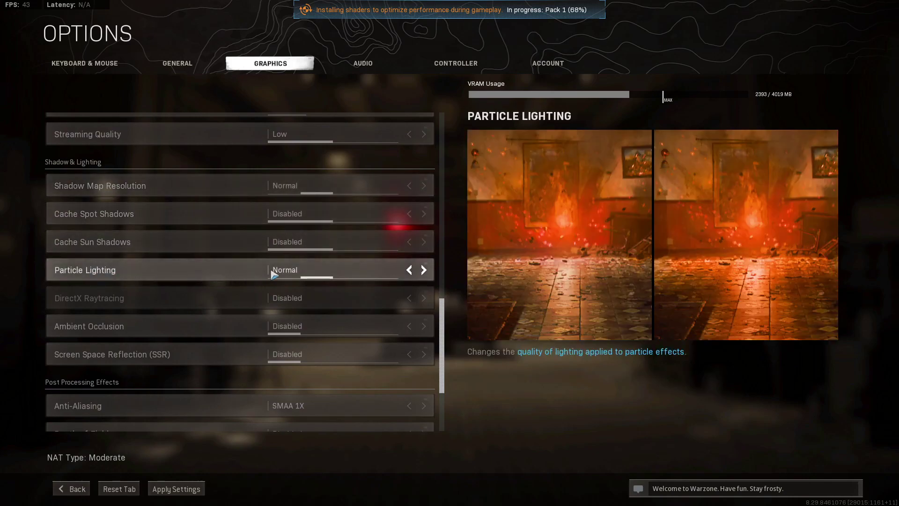
click(409, 270)
drag(441, 334, 457, 181)
scroll(431, 185, up, 1)
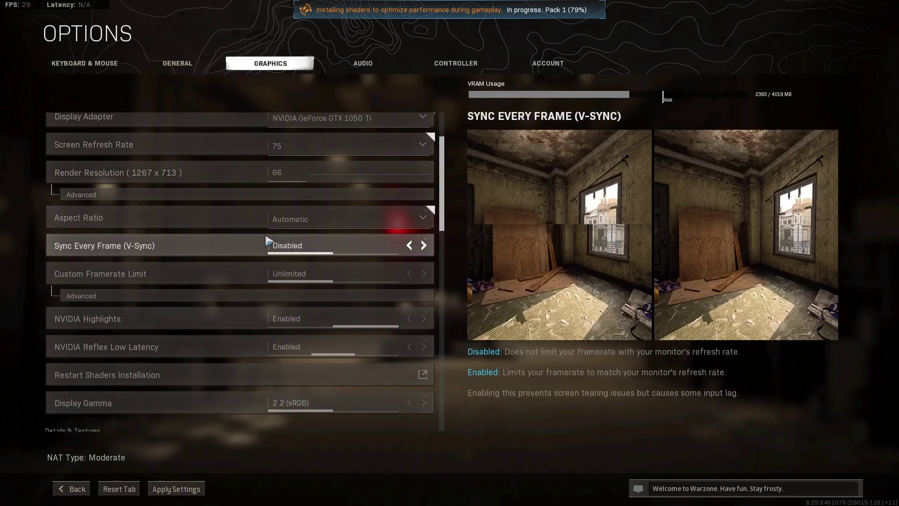
scroll(120, 227, down, 1)
click(77, 309)
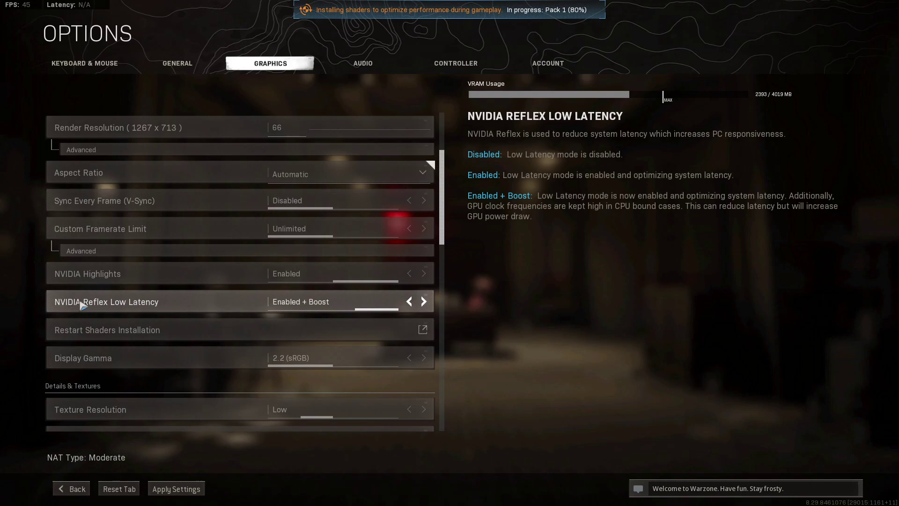